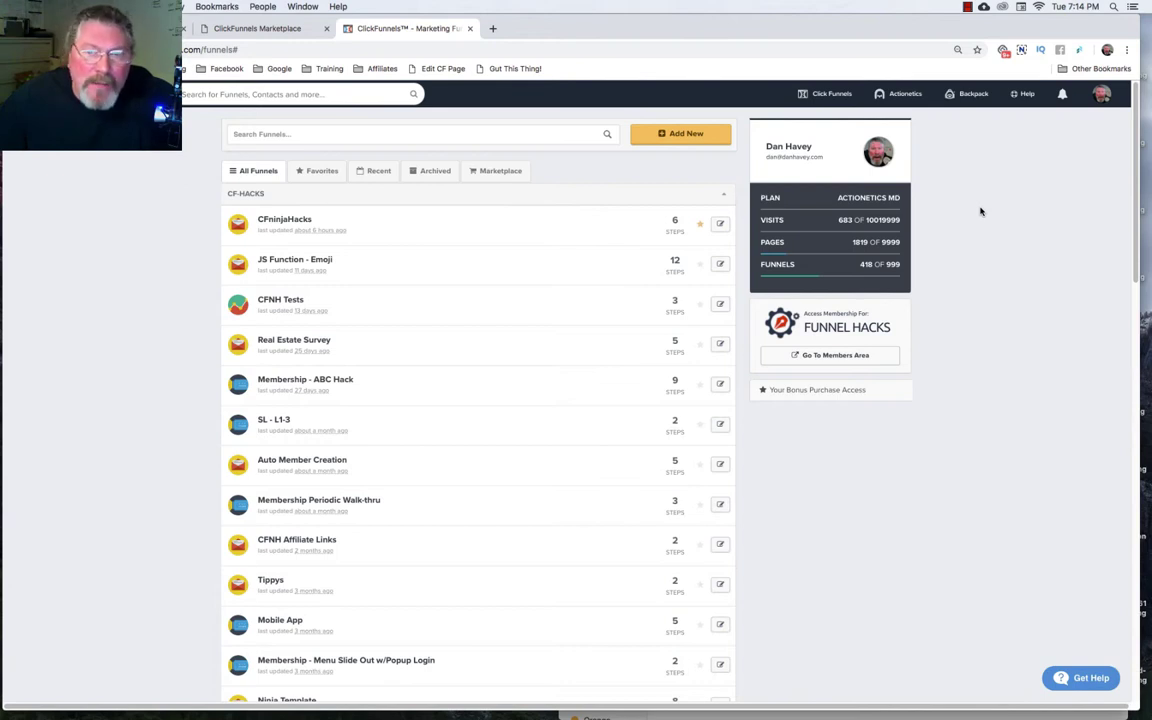
# - Start a classic funnel and preview the Collect Emails goal's Email Landing and Thank You steps
pyautogui.click(681, 134)
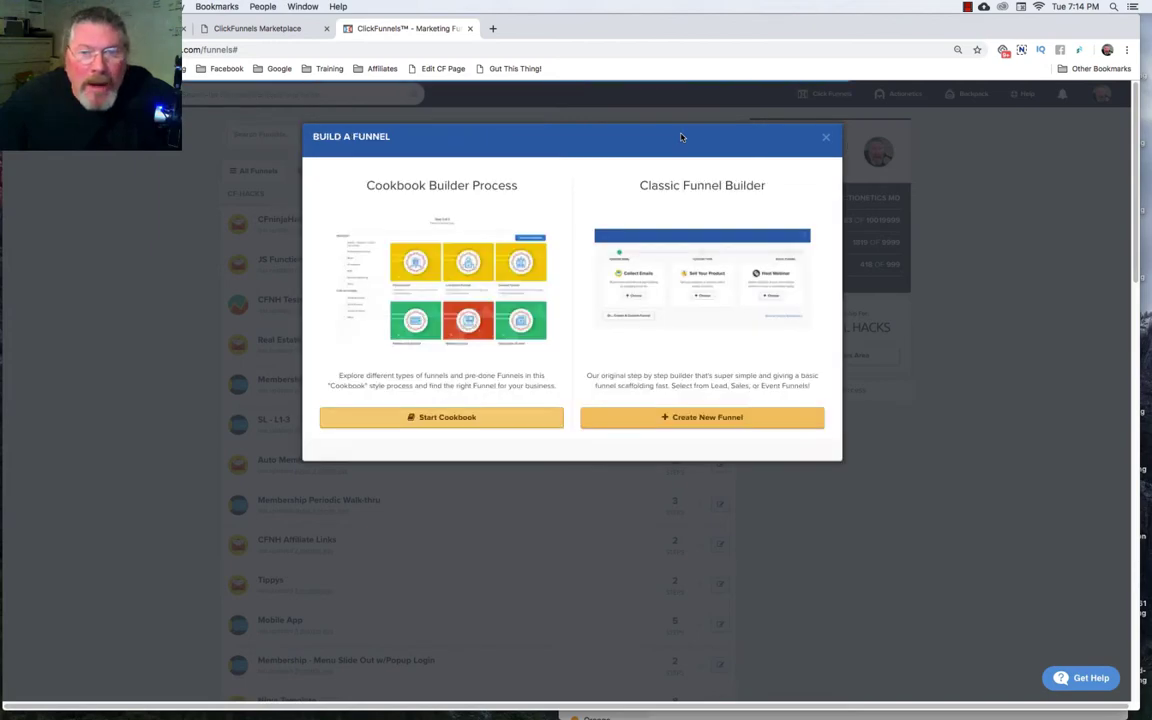
pyautogui.click(704, 416)
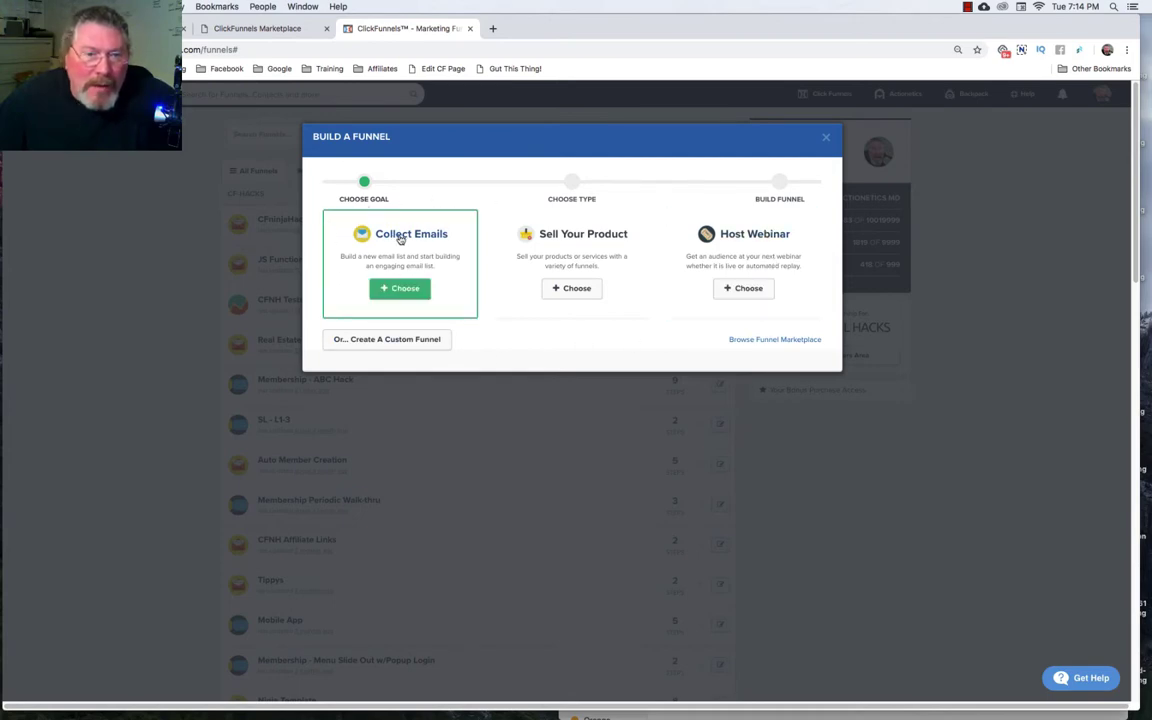
pyautogui.click(405, 289)
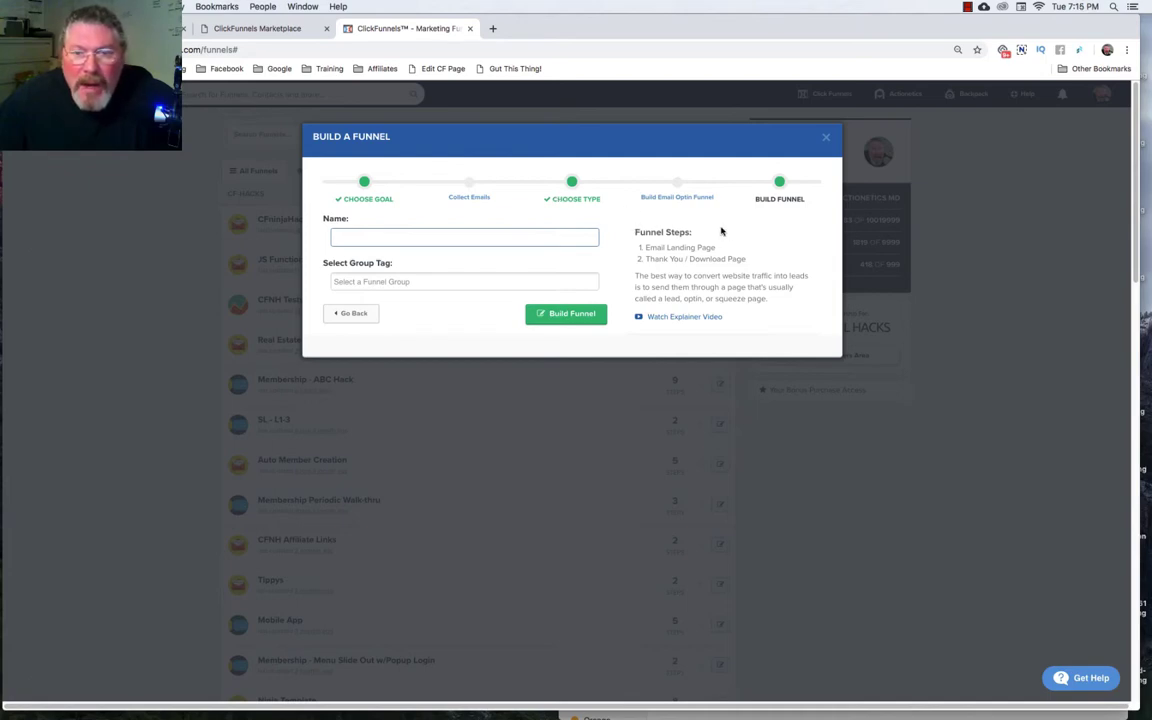
pyautogui.moveTo(645, 246); pyautogui.dragTo(728, 261)
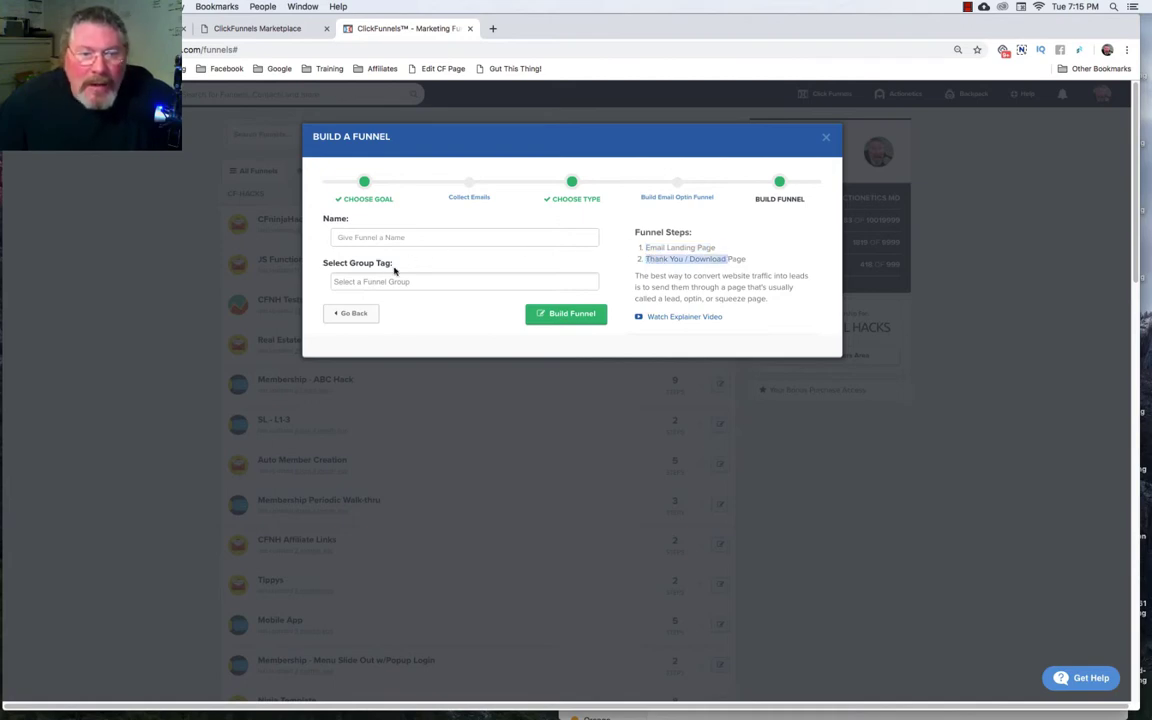
pyautogui.click(355, 315)
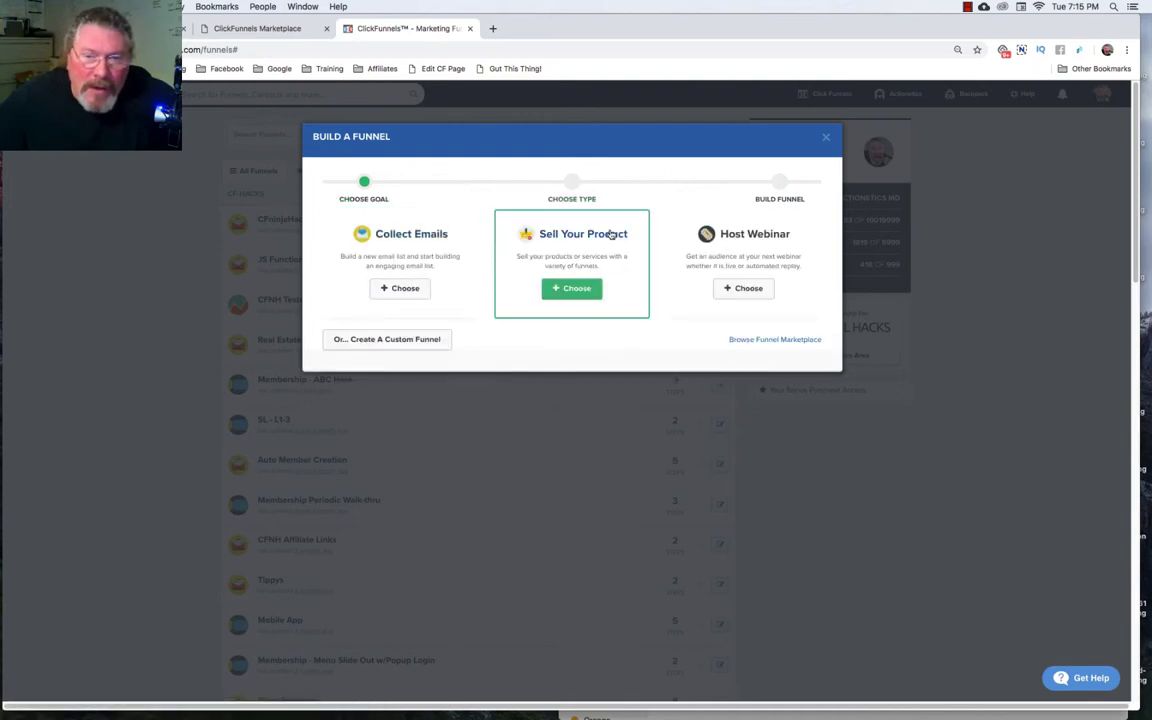
pyautogui.click(573, 290)
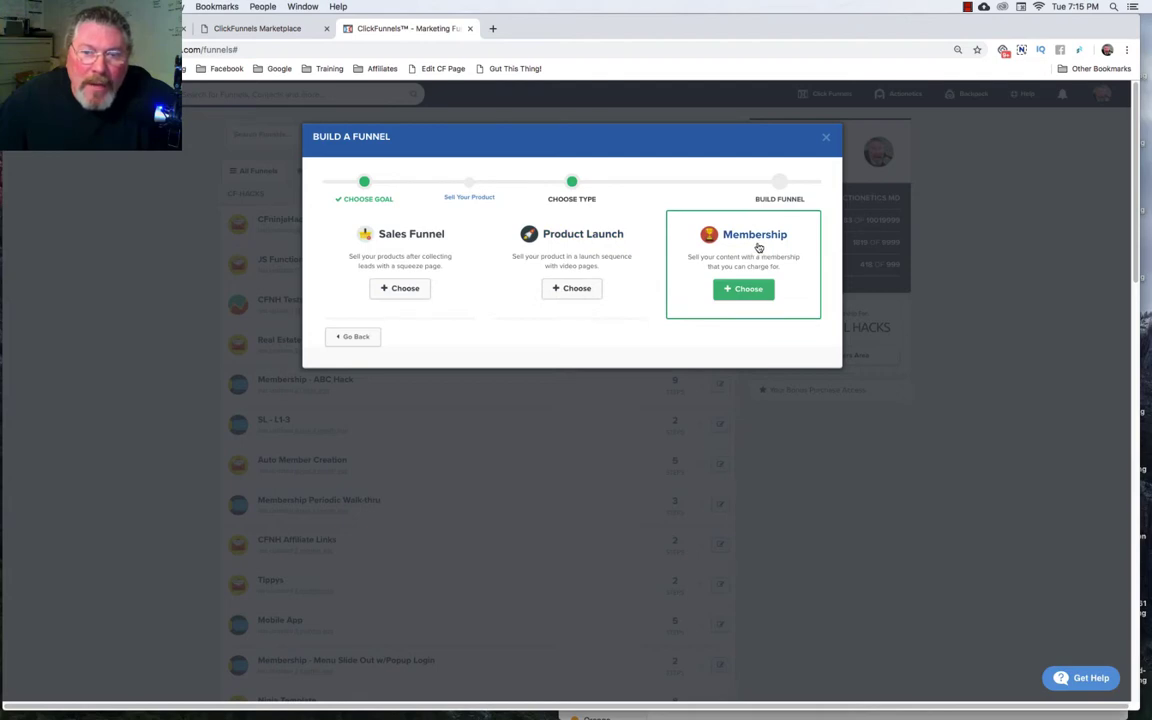
pyautogui.click(406, 292)
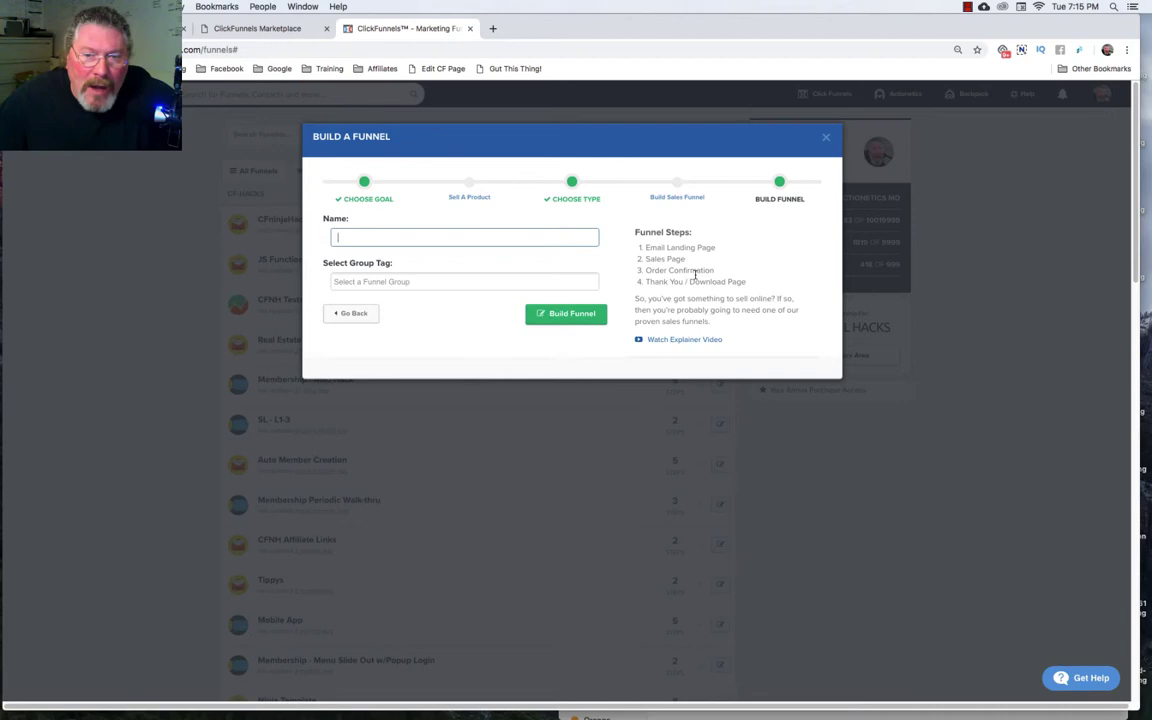
pyautogui.click(356, 315)
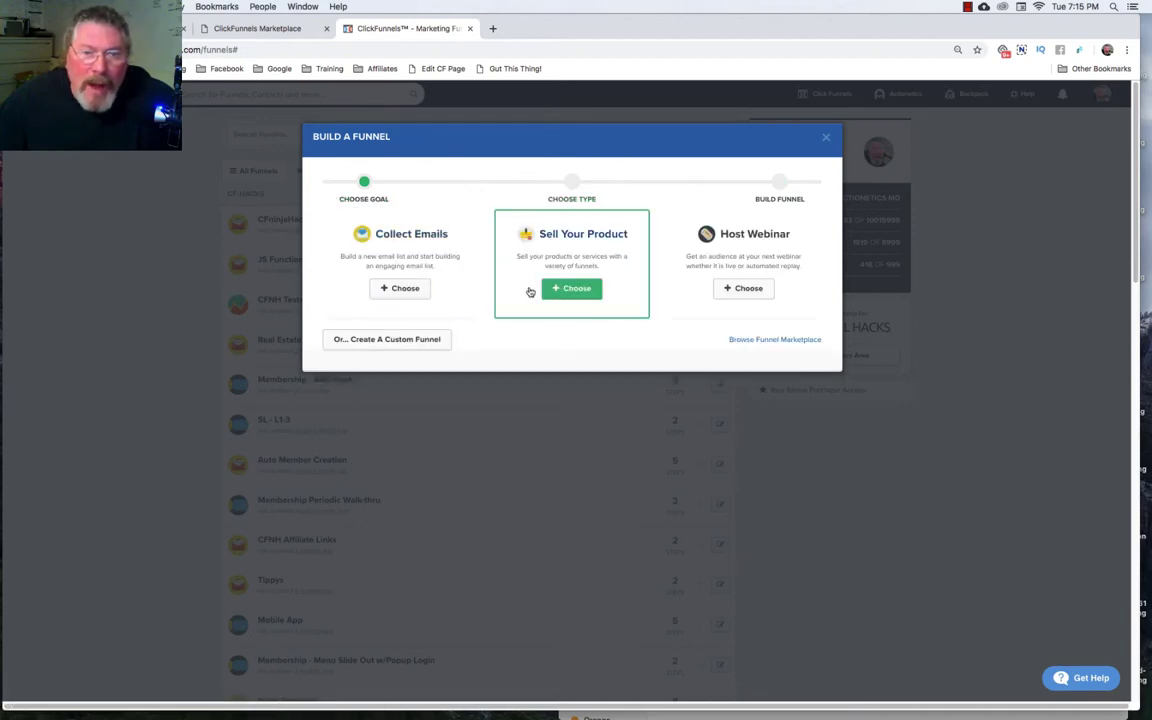
pyautogui.click(576, 289)
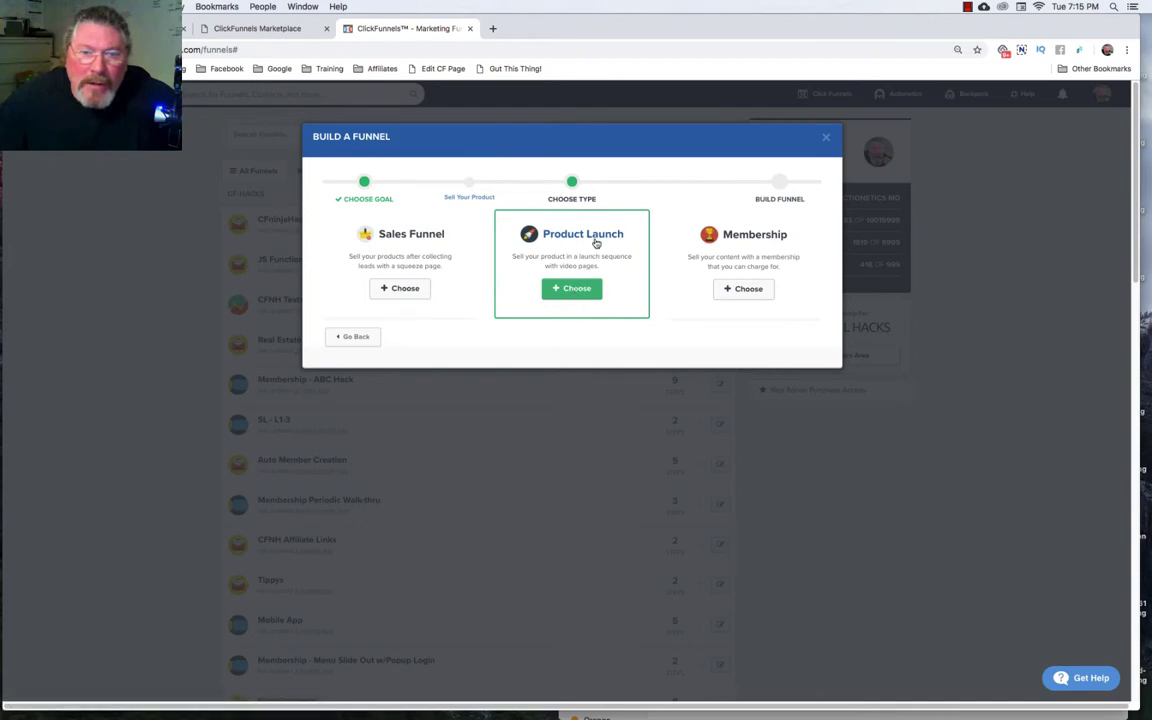
pyautogui.click(574, 288)
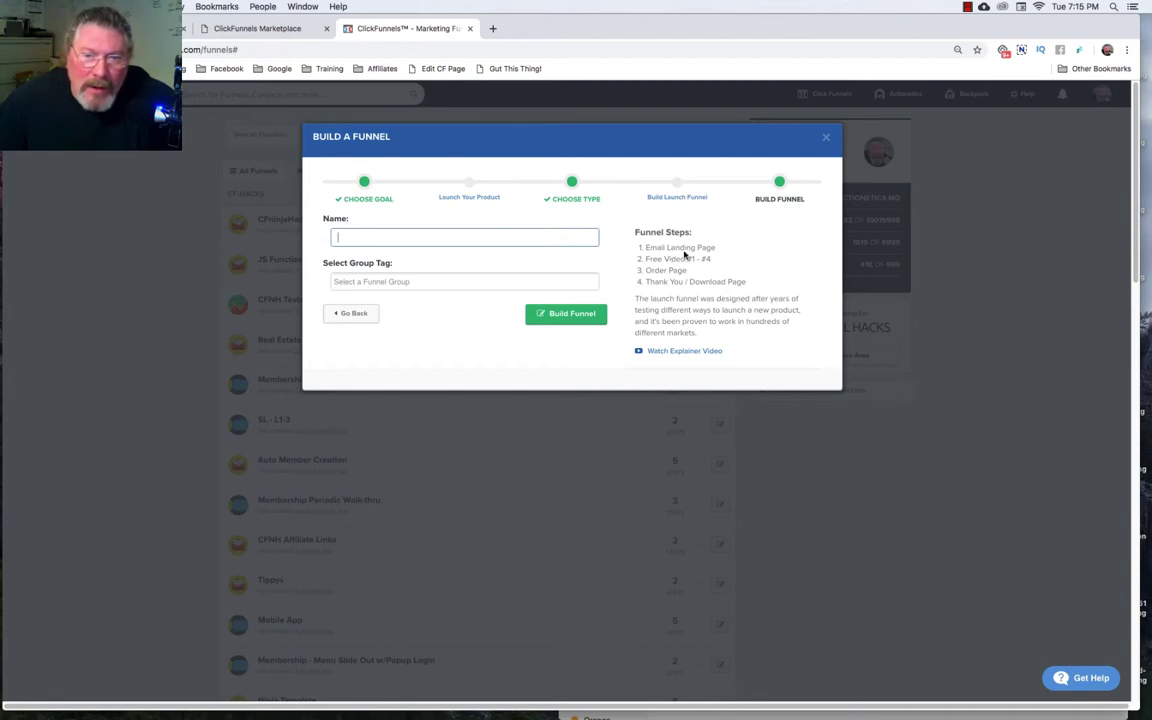
pyautogui.click(358, 315)
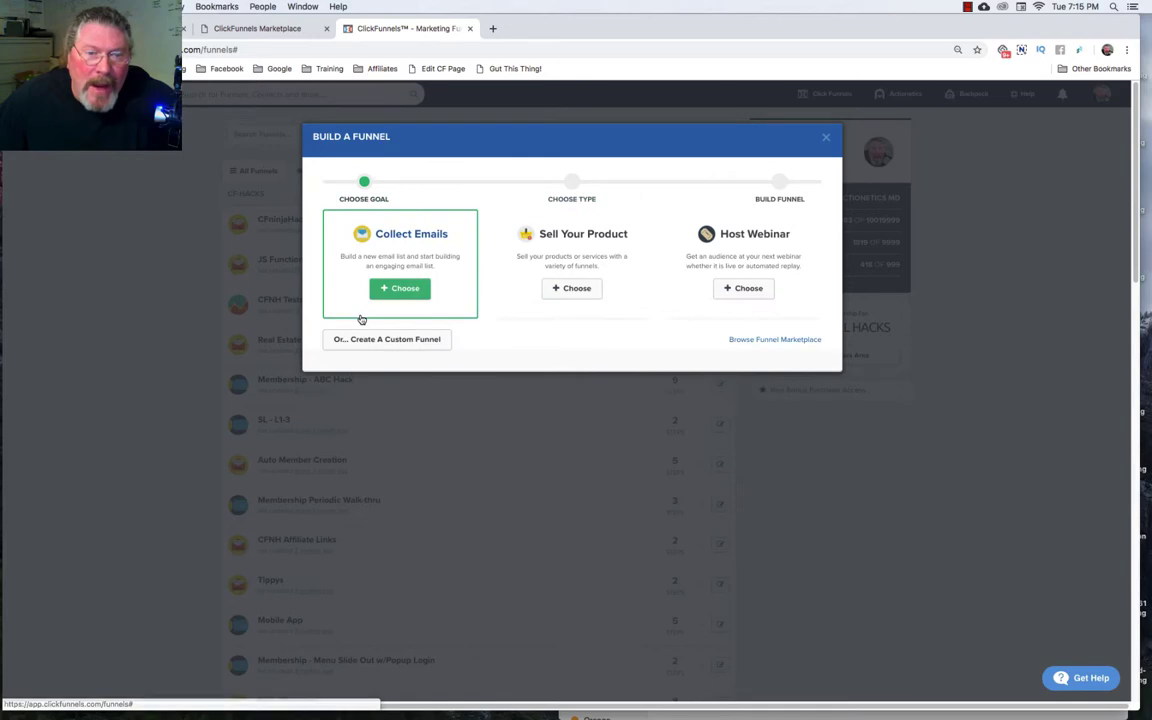
pyautogui.click(559, 298)
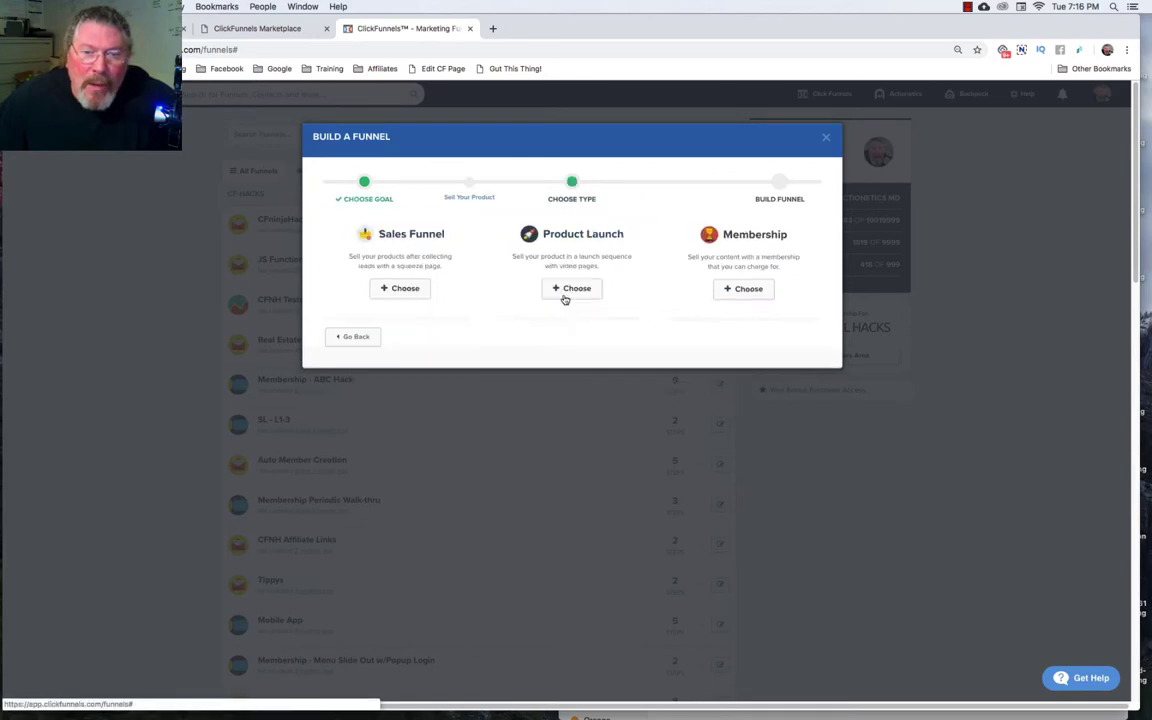
pyautogui.click(746, 289)
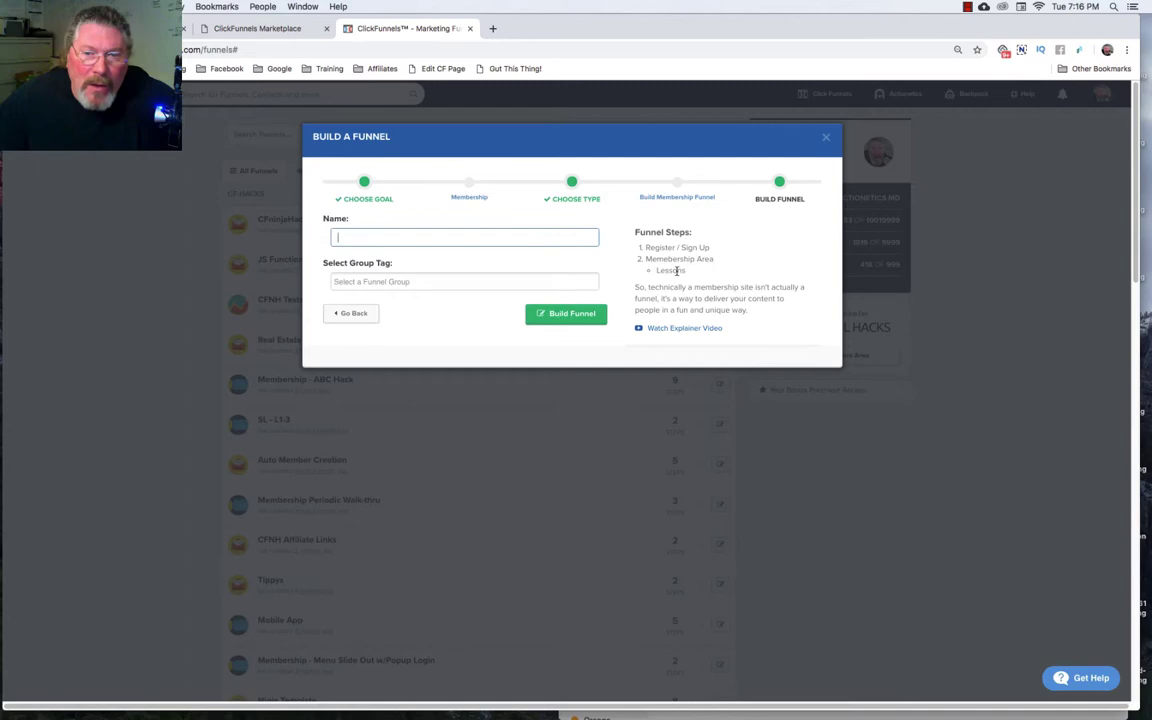
pyautogui.click(354, 313)
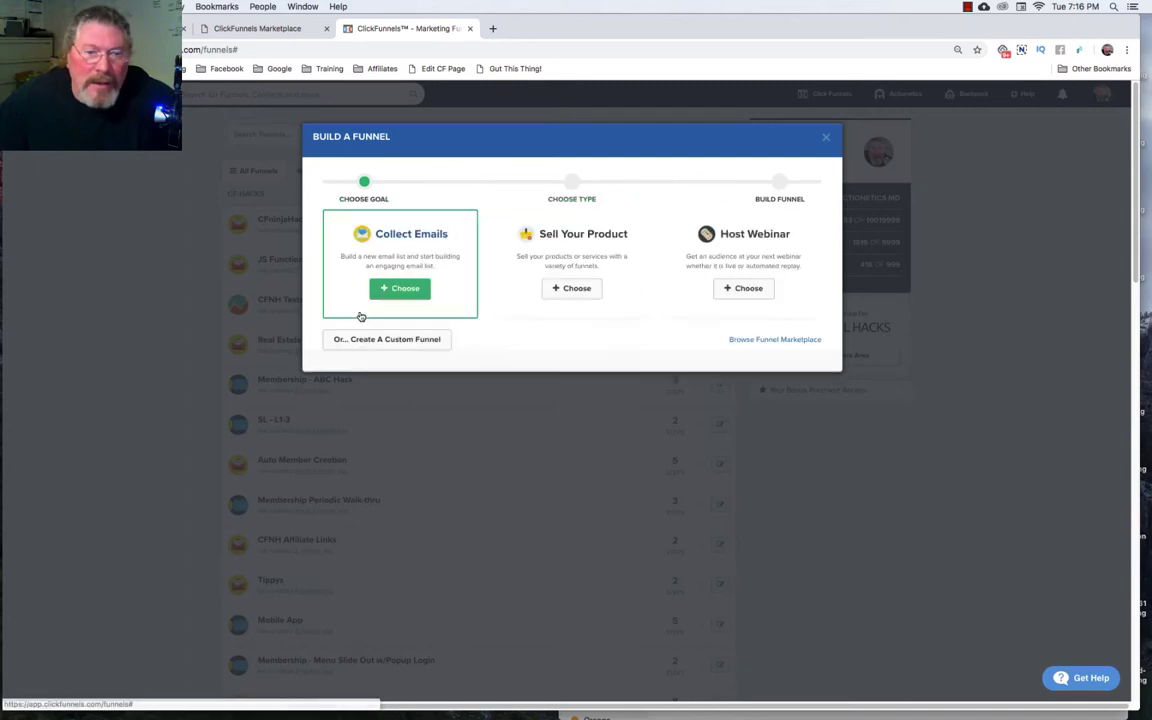
pyautogui.click(743, 288)
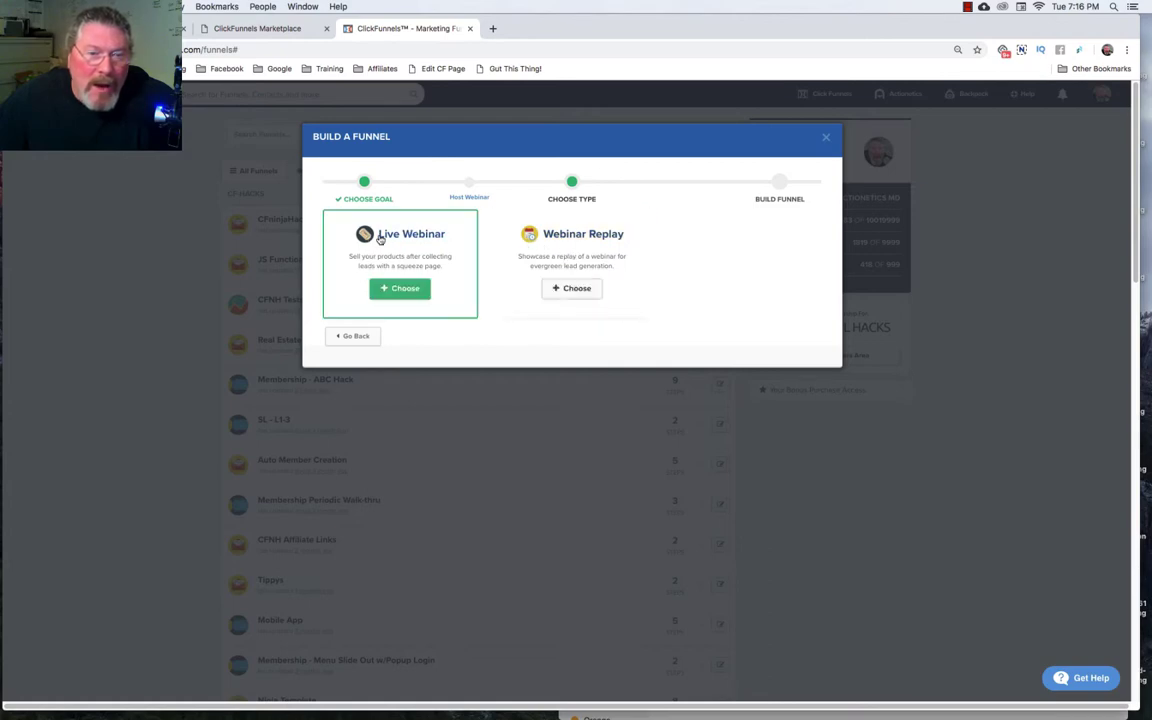
pyautogui.click(574, 288)
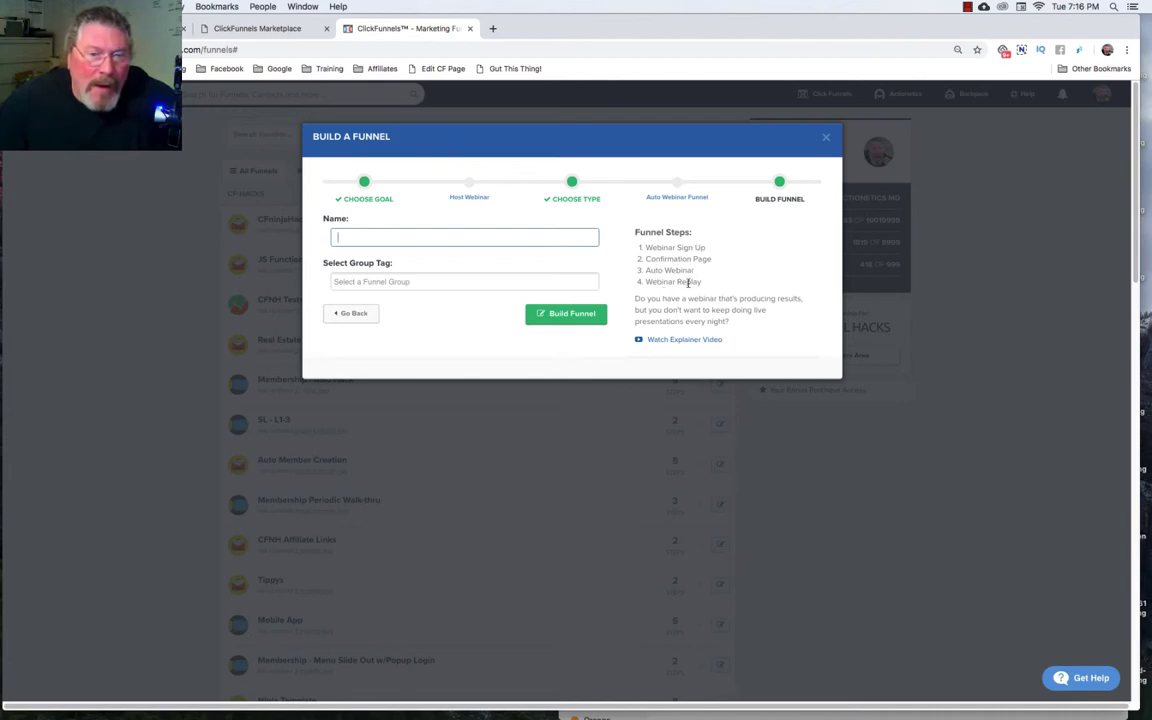
pyautogui.click(364, 316)
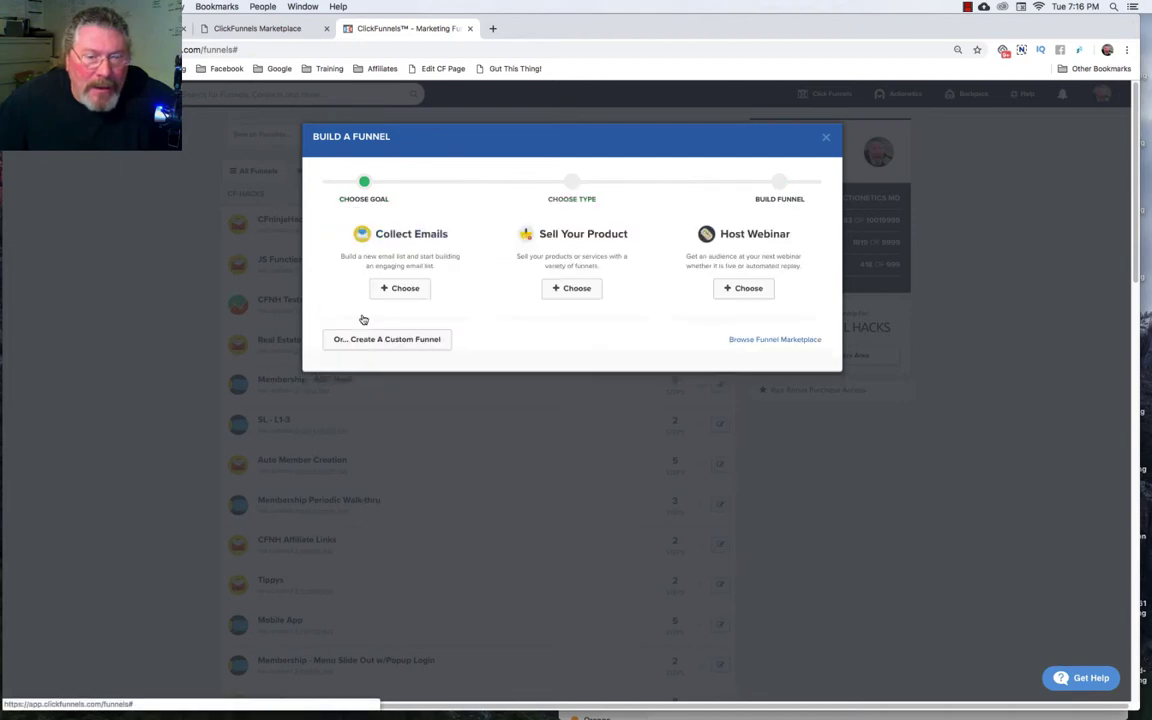
# - Choose Sell Your Product > Sales Funnel and name it 'Test Sales Page'
pyautogui.click(572, 289)
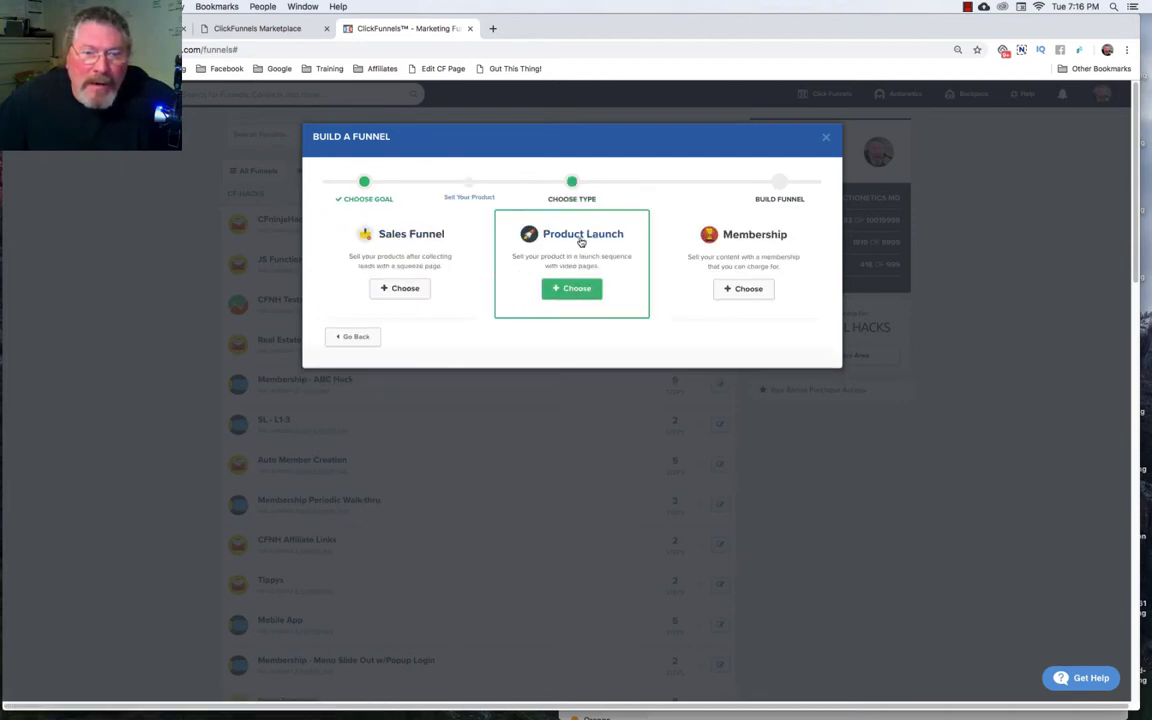
pyautogui.click(402, 288)
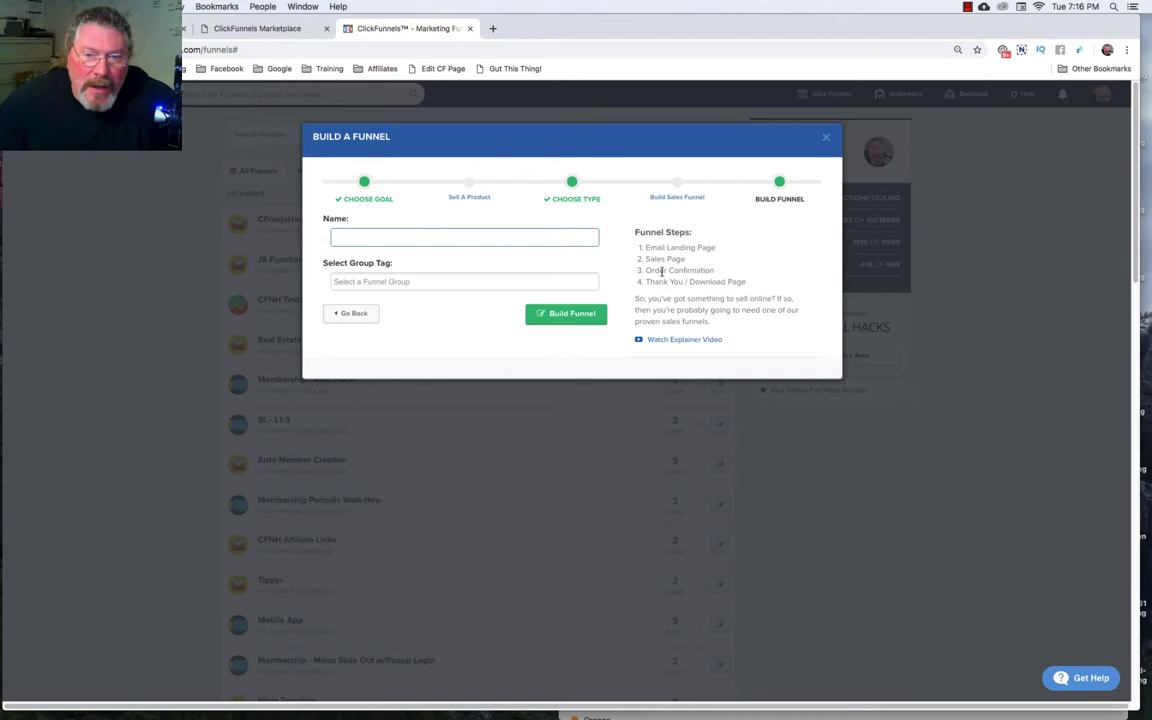
pyautogui.click(423, 236)
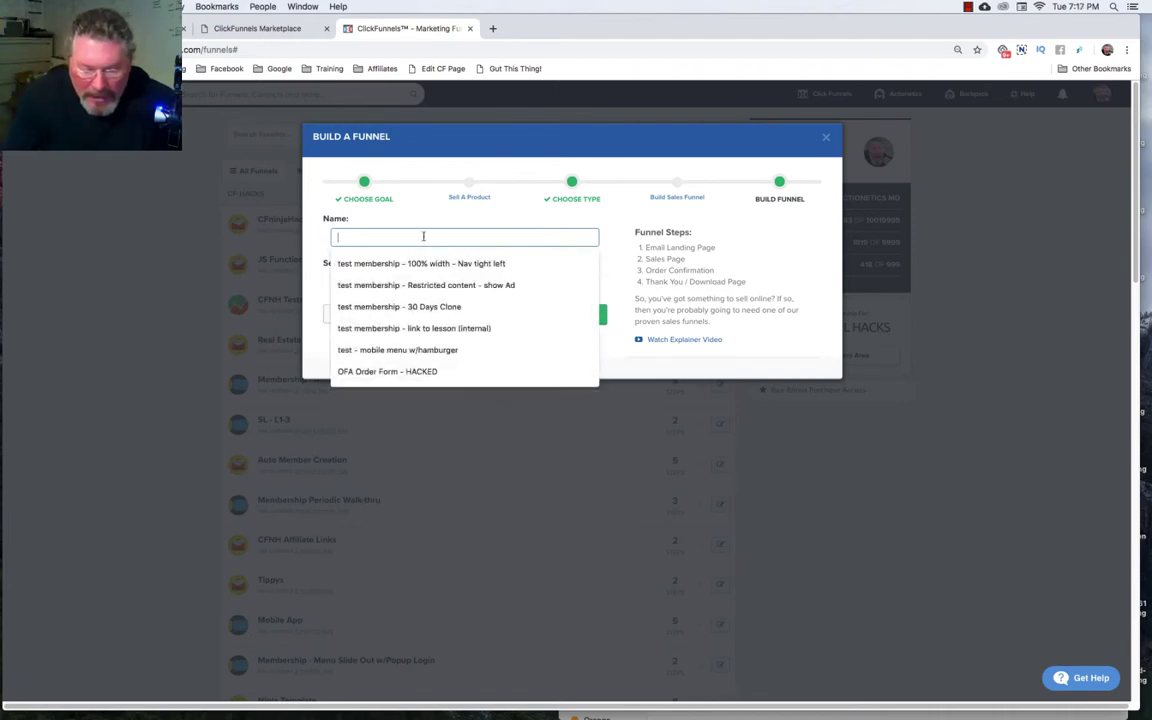
pyautogui.write('Test ')
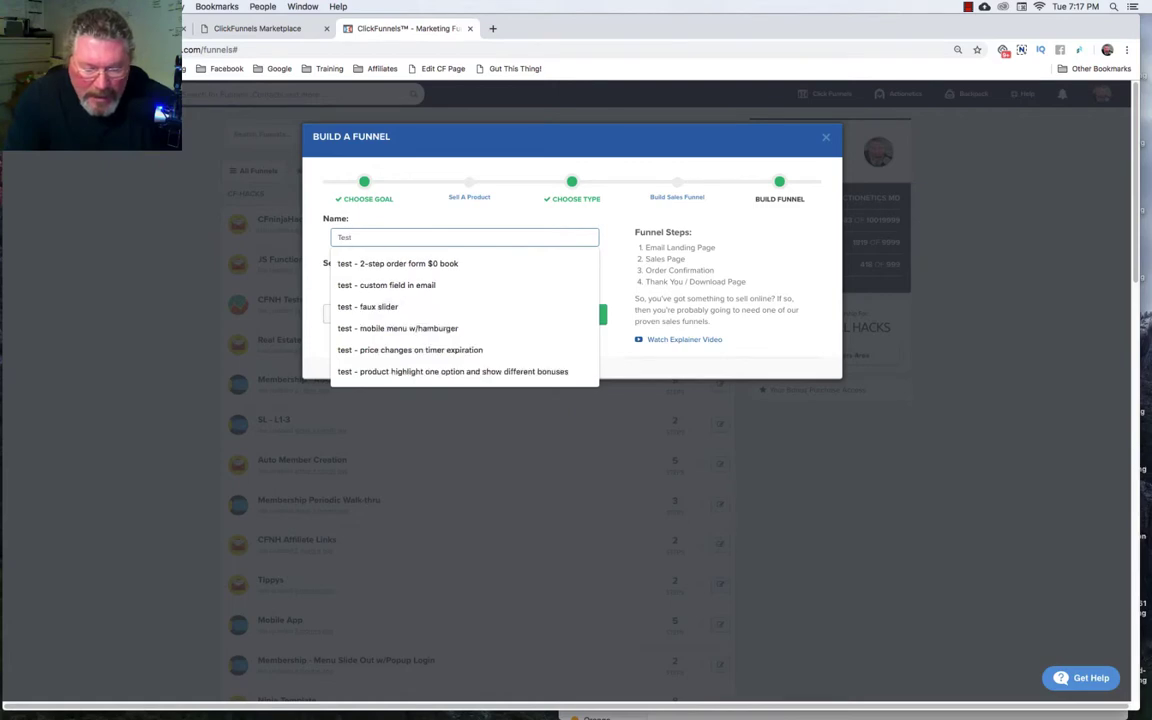
pyautogui.write('Sales Page')
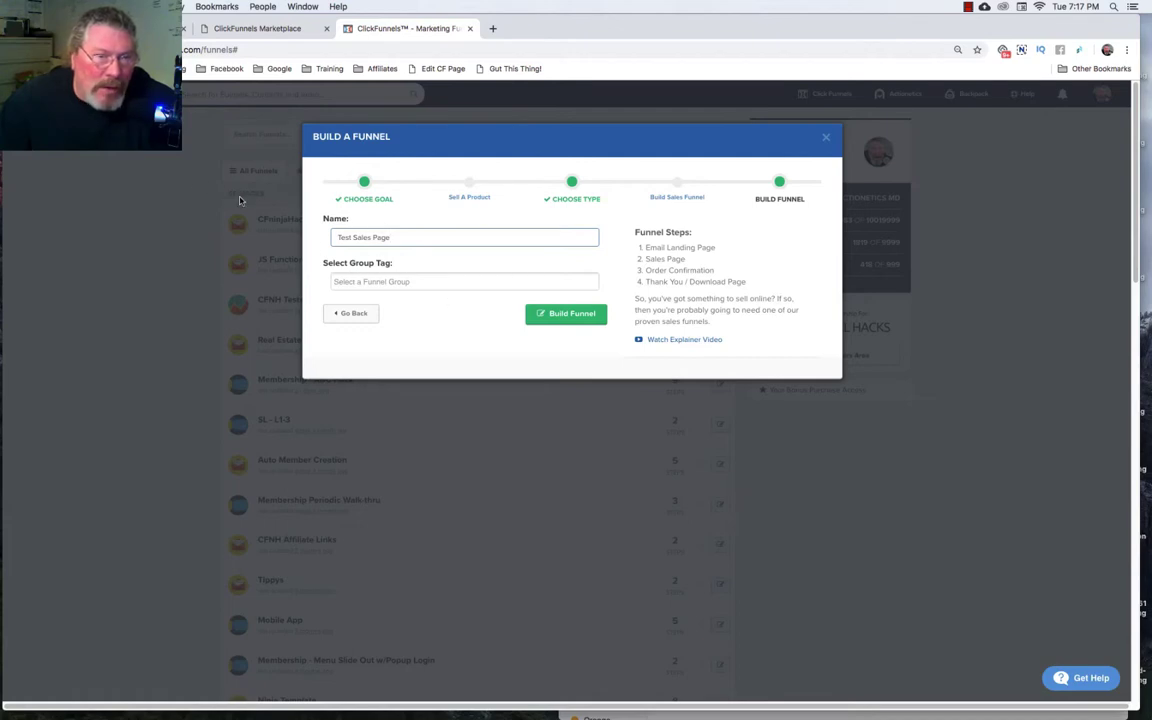
# - Tag the funnel with the cookbook group and build it
pyautogui.click(386, 282)
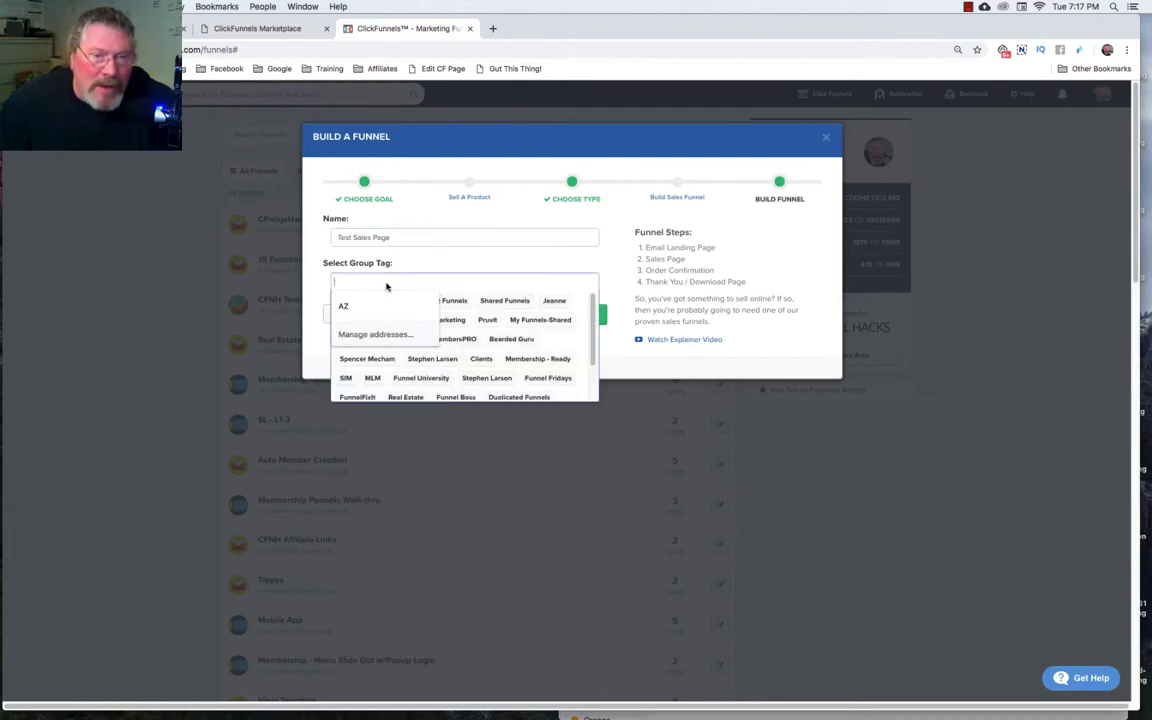
pyautogui.click(501, 285)
pyautogui.click(464, 344)
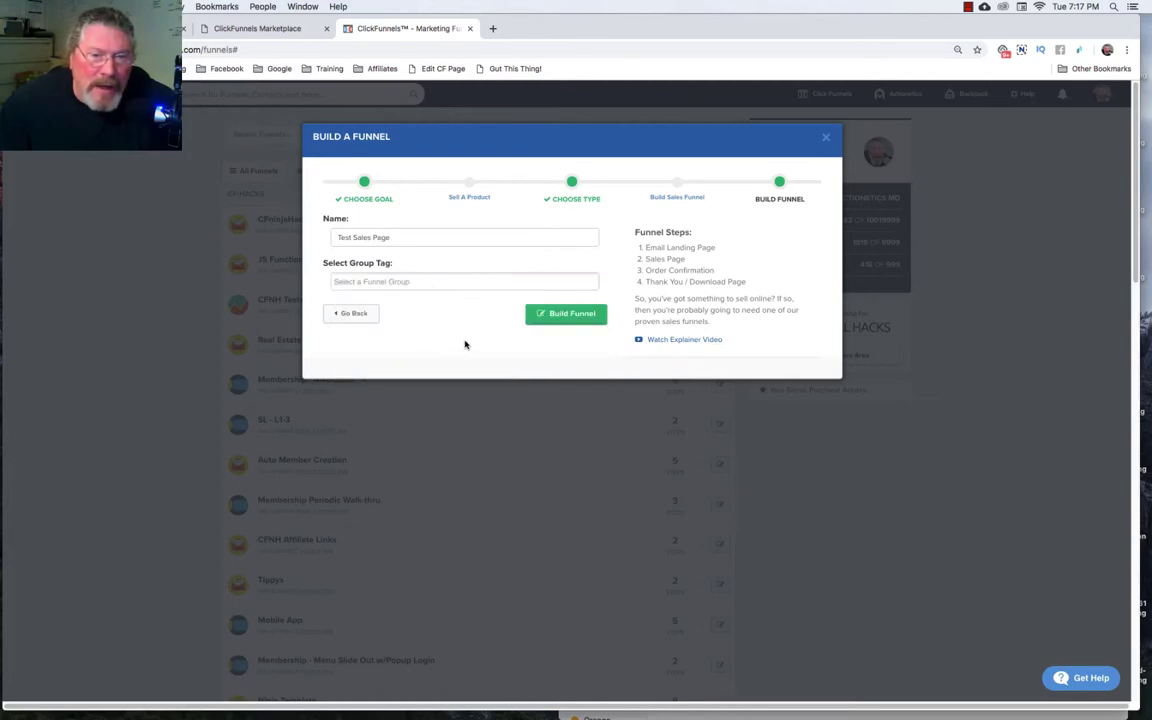
pyautogui.click(403, 283)
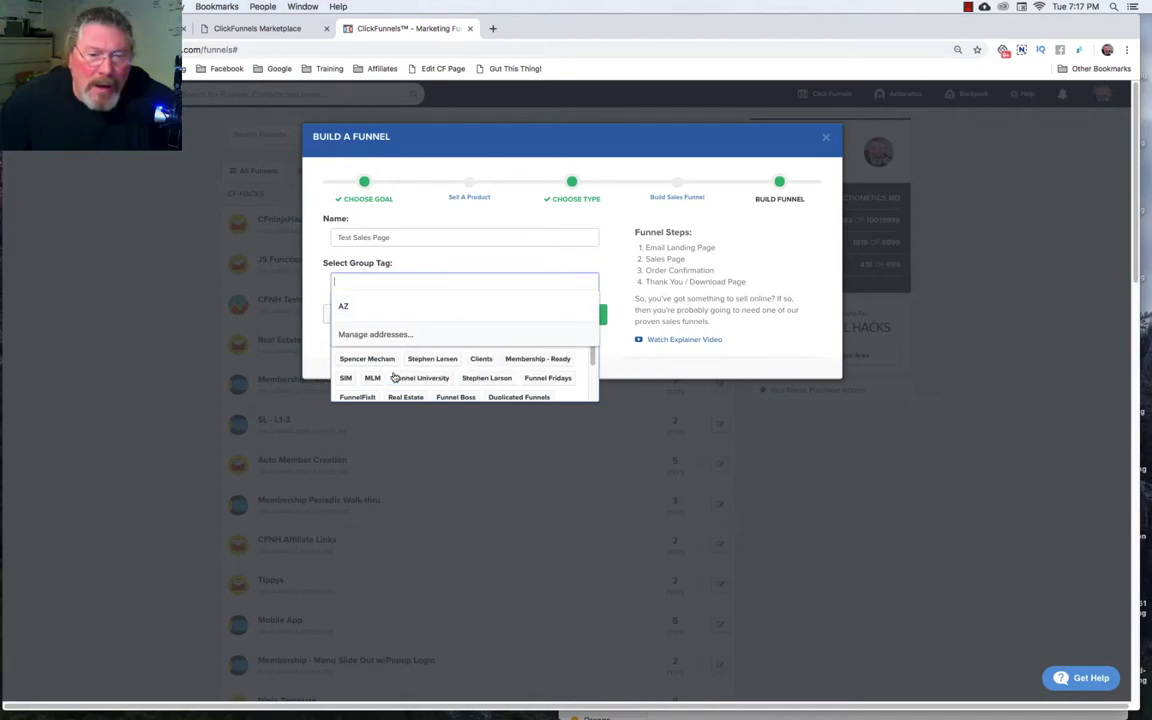
pyautogui.press('Escape')
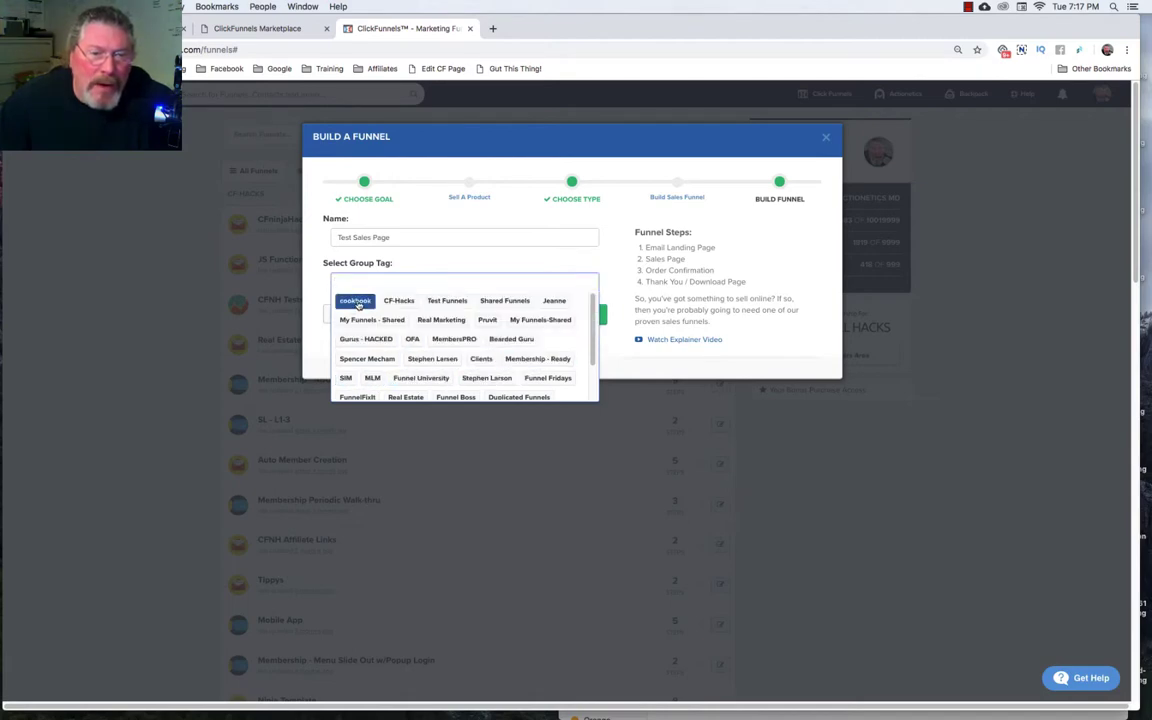
pyautogui.click(355, 301)
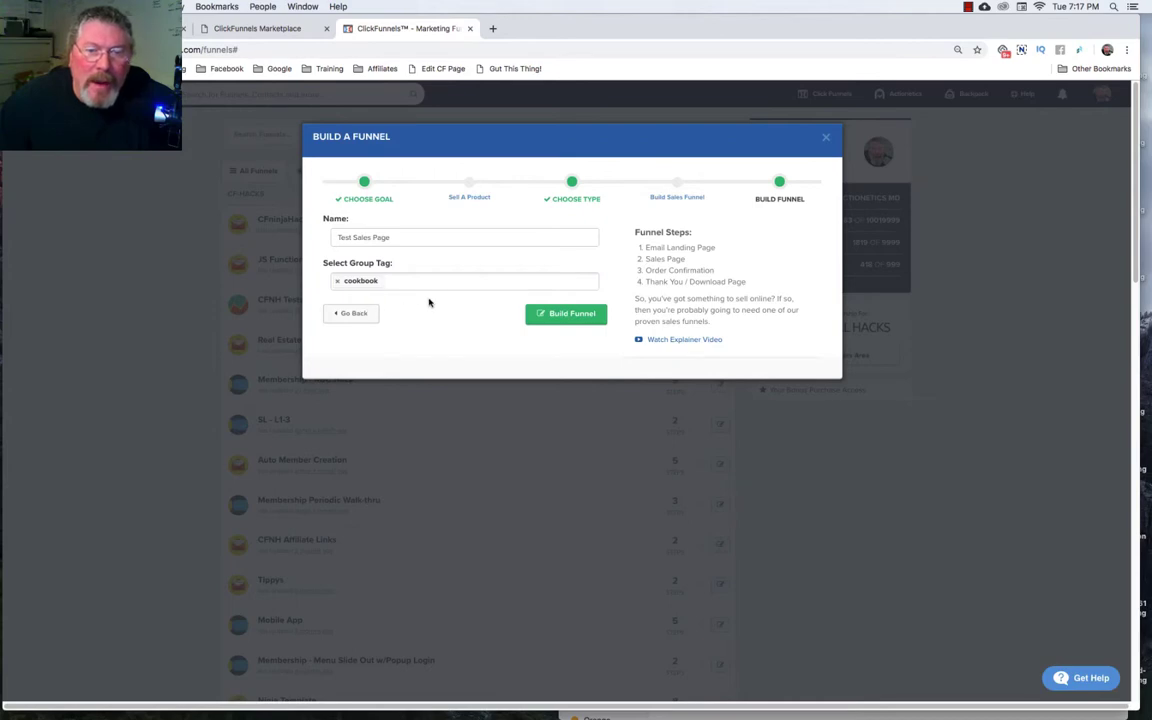
pyautogui.click(563, 316)
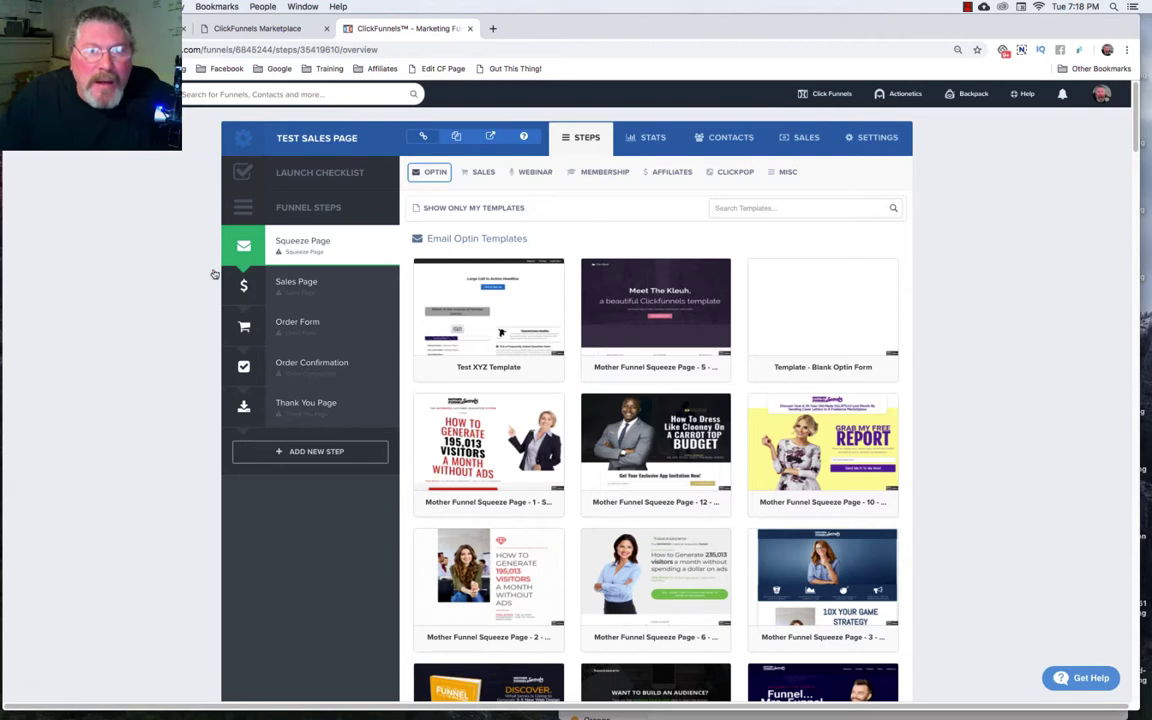
pyautogui.moveTo(649, 359)
pyautogui.scroll(-4, 665, 370)
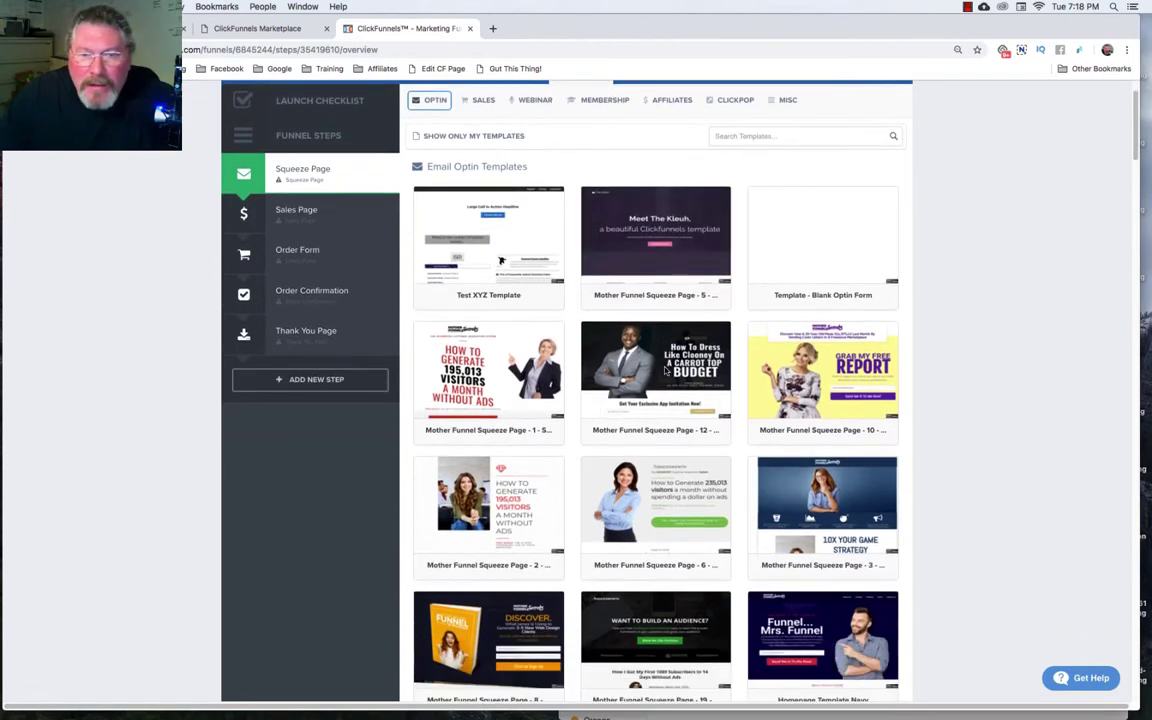
pyautogui.scroll(-6, 665, 370)
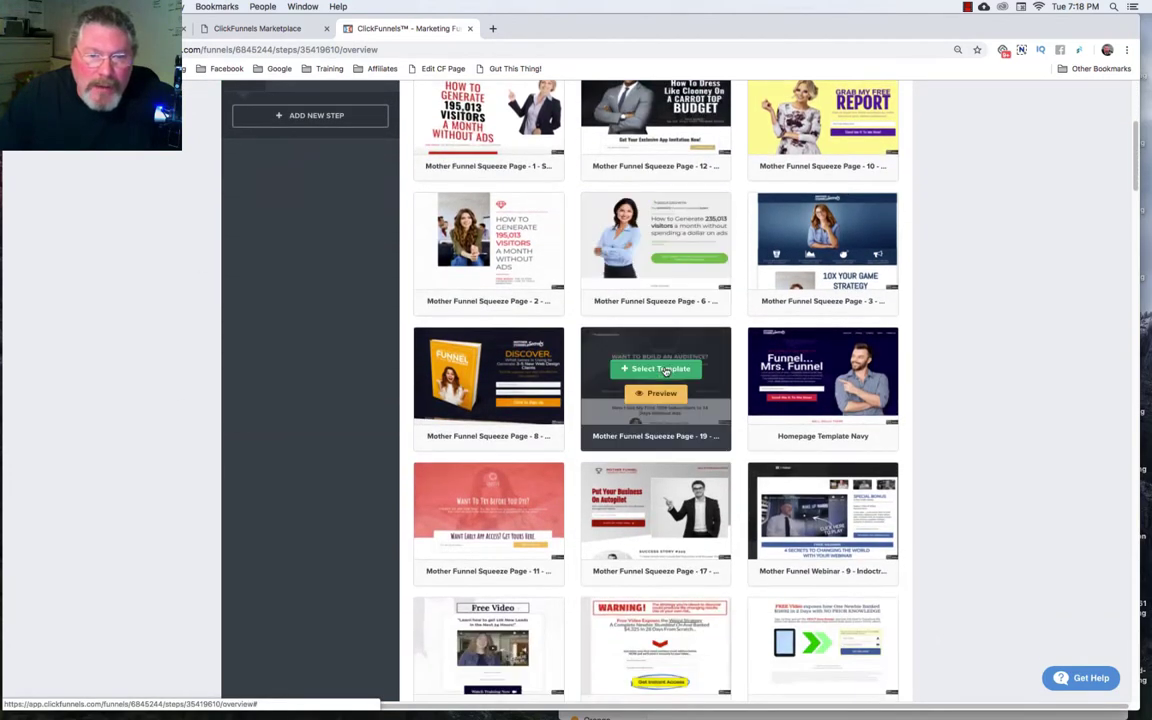
pyautogui.scroll(-5, 665, 370)
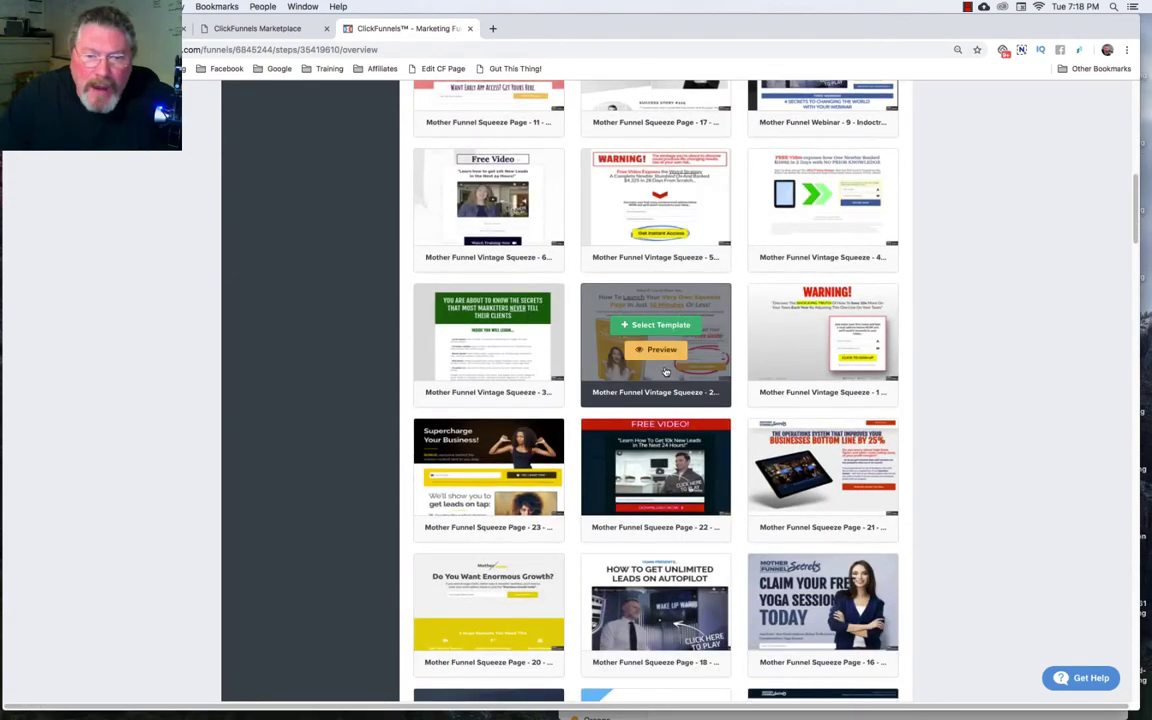
pyautogui.scroll(-8, 665, 370)
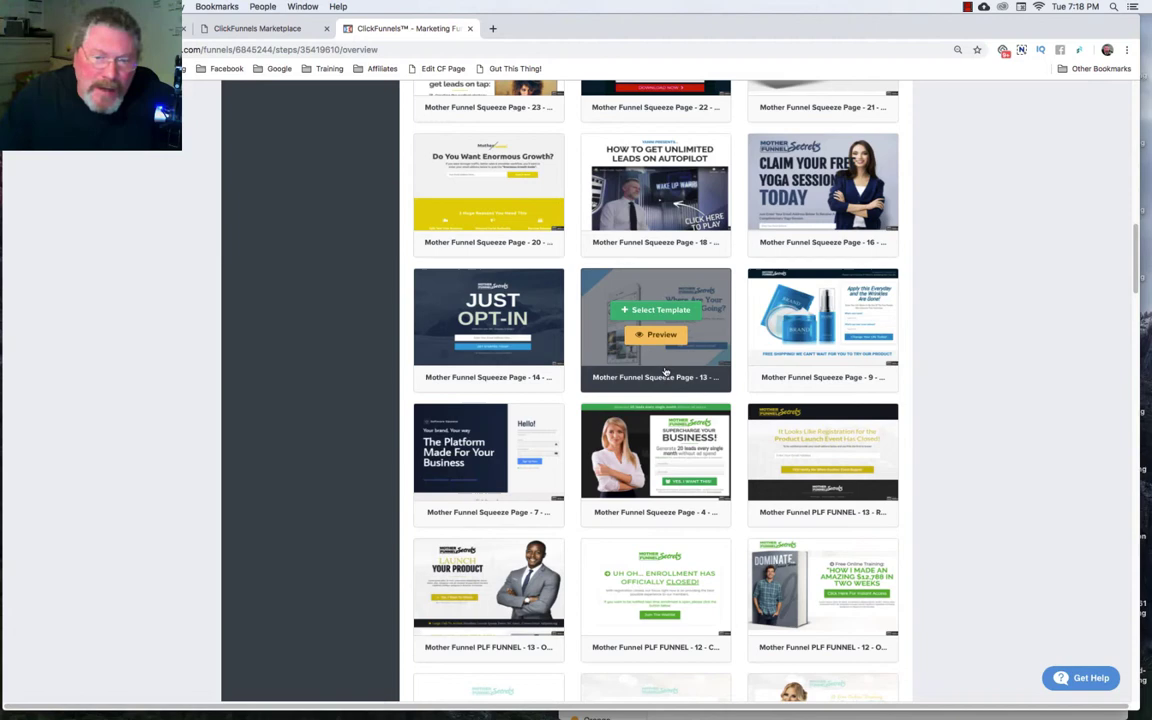
pyautogui.scroll(-2, 665, 372)
pyautogui.scroll(-6, 665, 371)
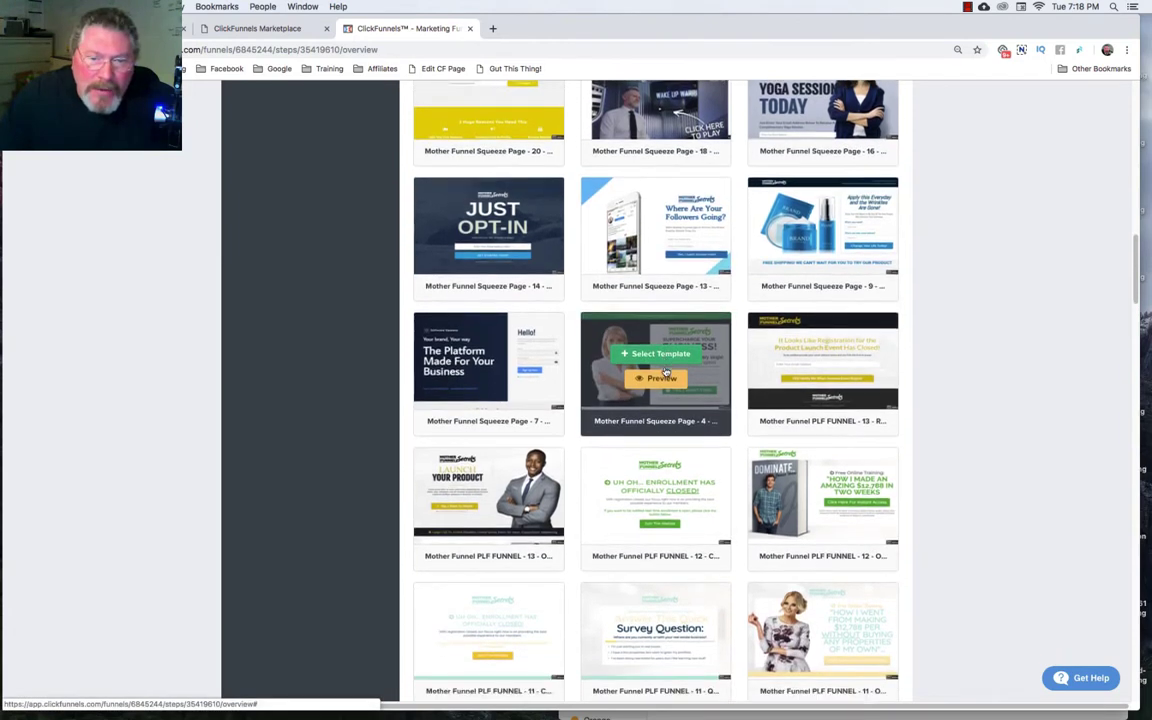
pyautogui.scroll(-4, 665, 372)
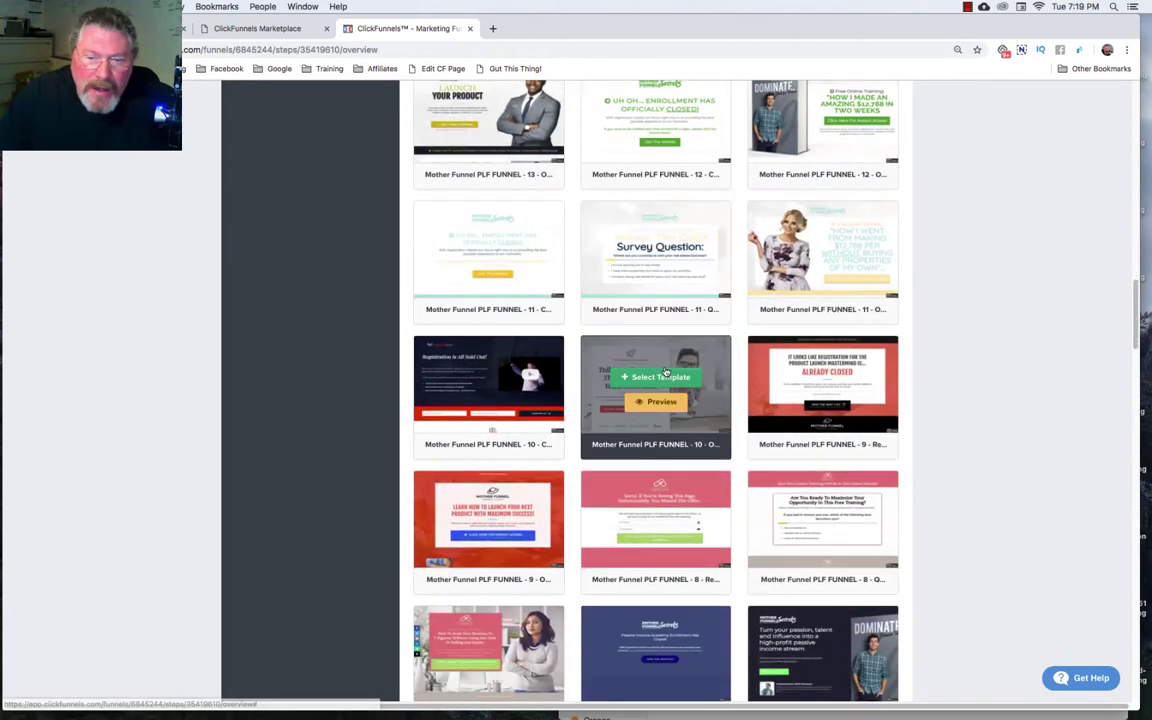
pyautogui.scroll(-3, 665, 370)
pyautogui.scroll(20, 665, 370)
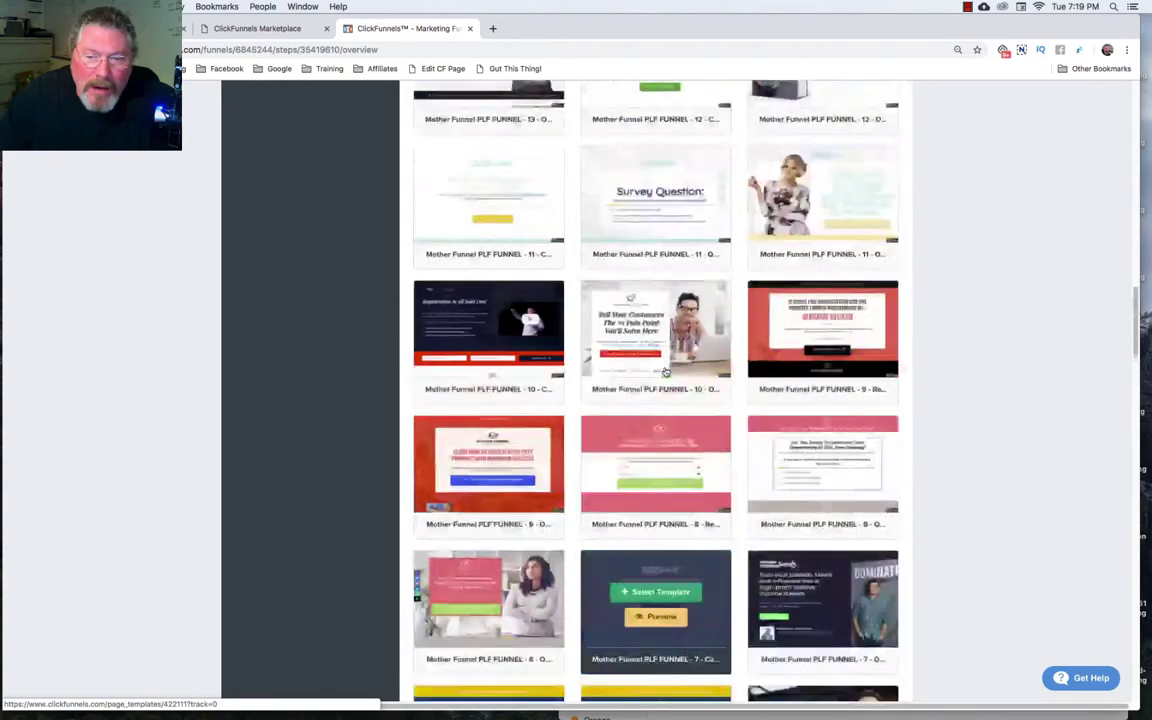
pyautogui.scroll(7, 665, 371)
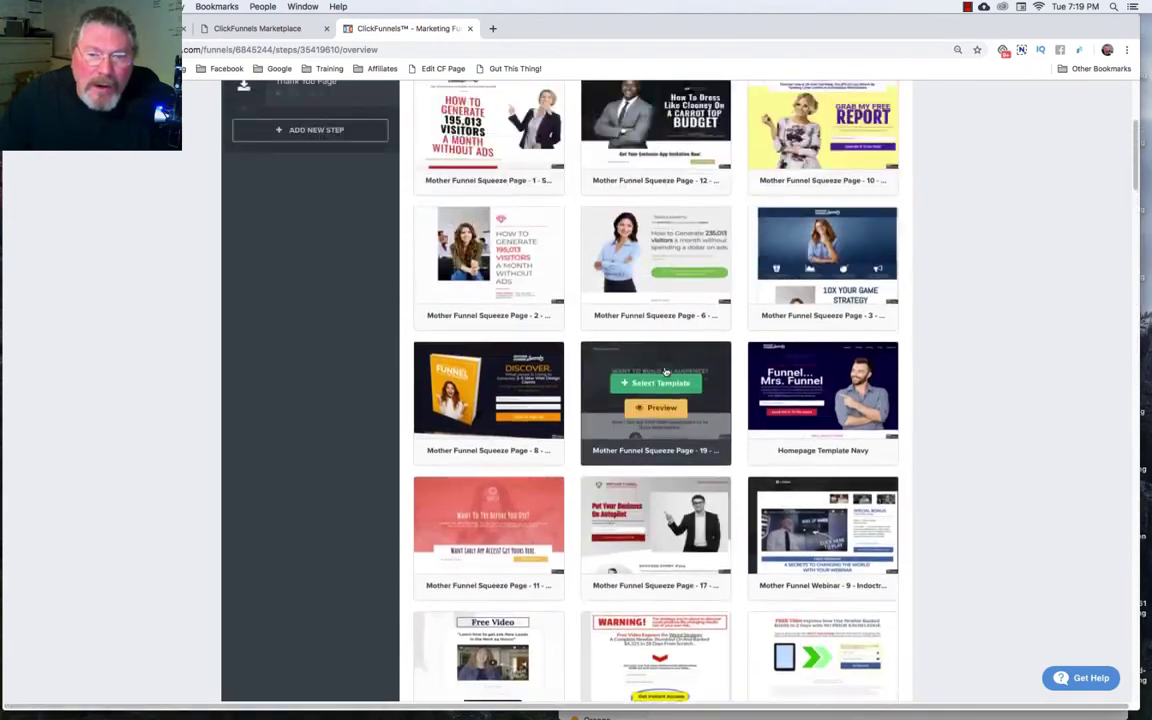
pyautogui.scroll(5, 665, 372)
pyautogui.scroll(-3, 535, 347)
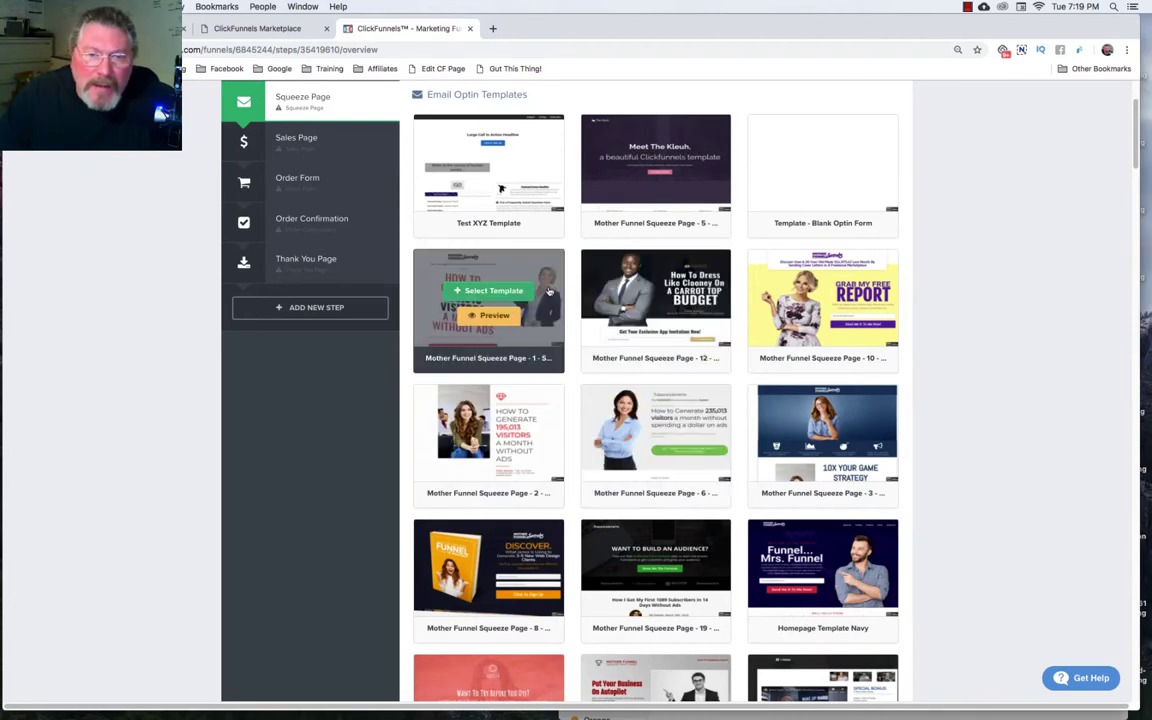
pyautogui.scroll(-5, 595, 357)
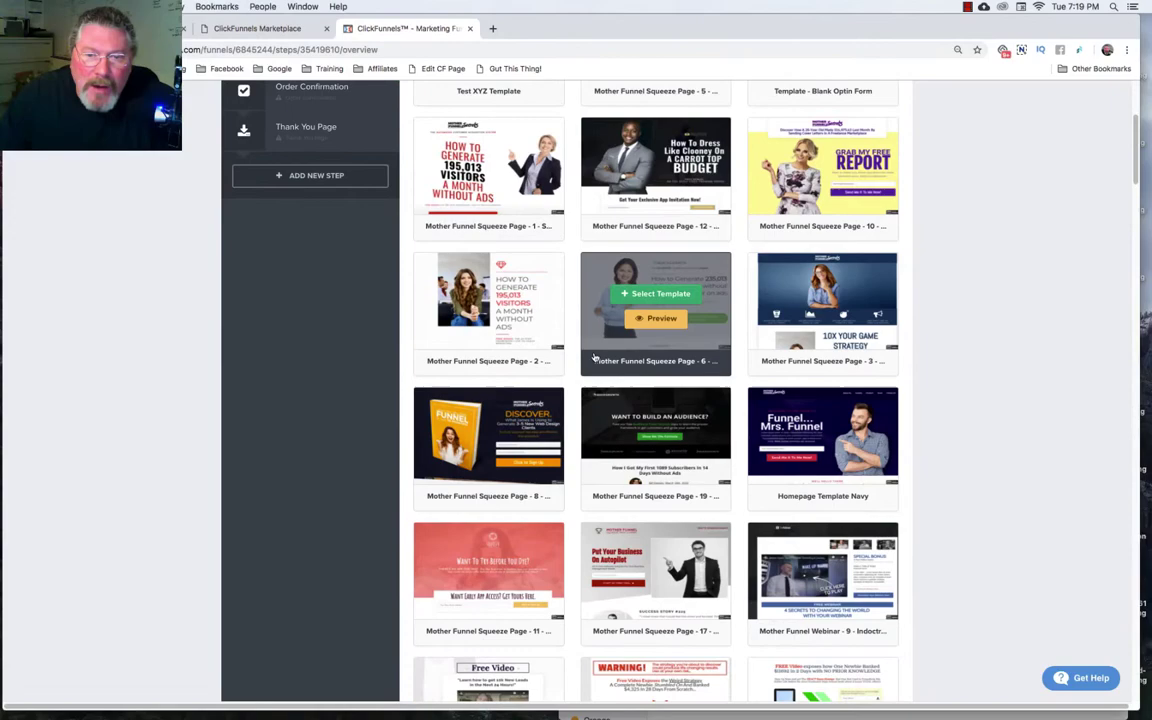
pyautogui.scroll(-15, 595, 357)
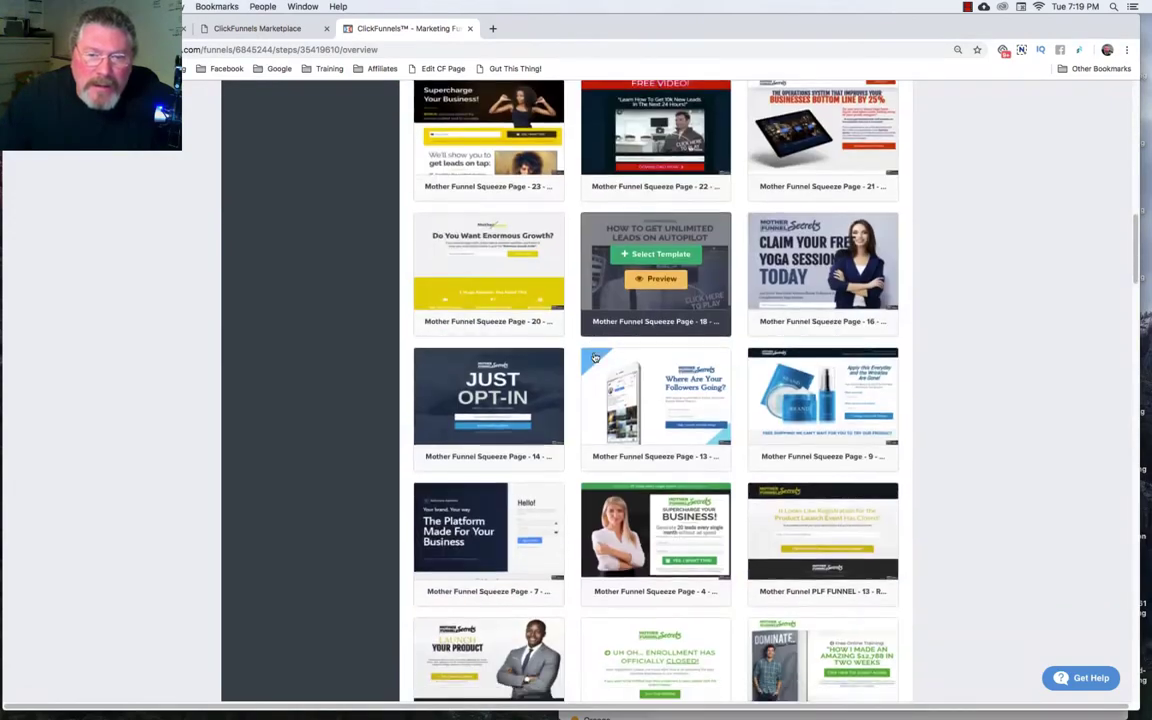
pyautogui.scroll(-9, 630, 455)
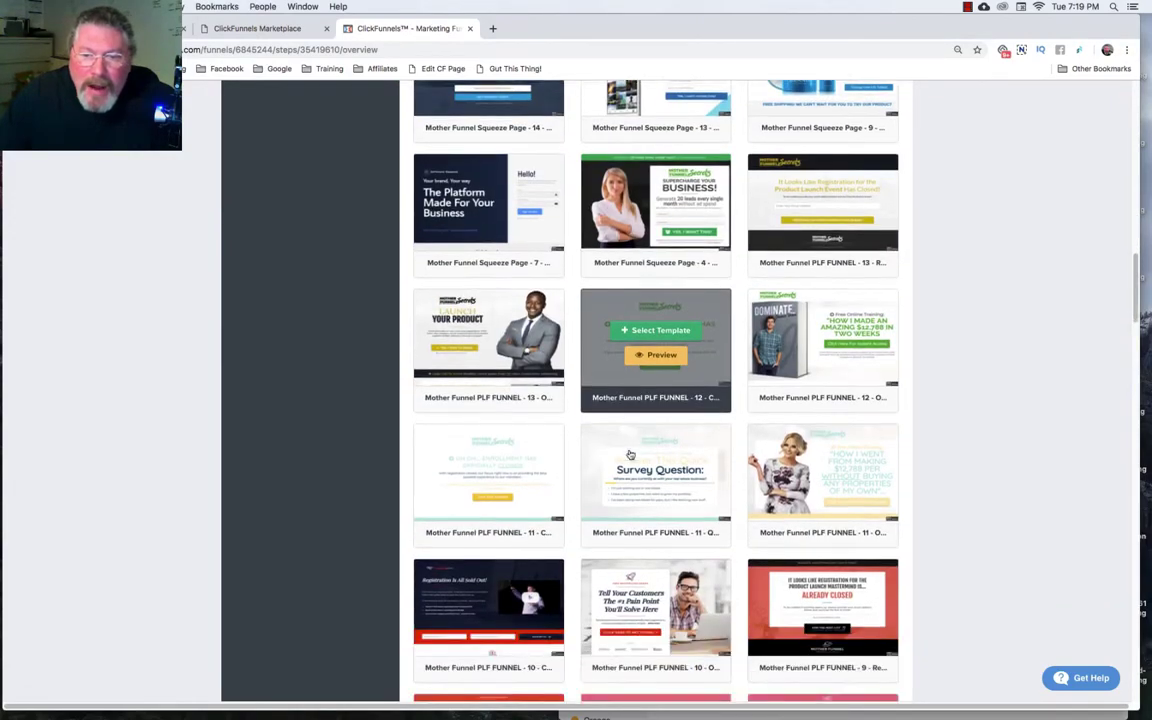
pyautogui.scroll(-8, 630, 455)
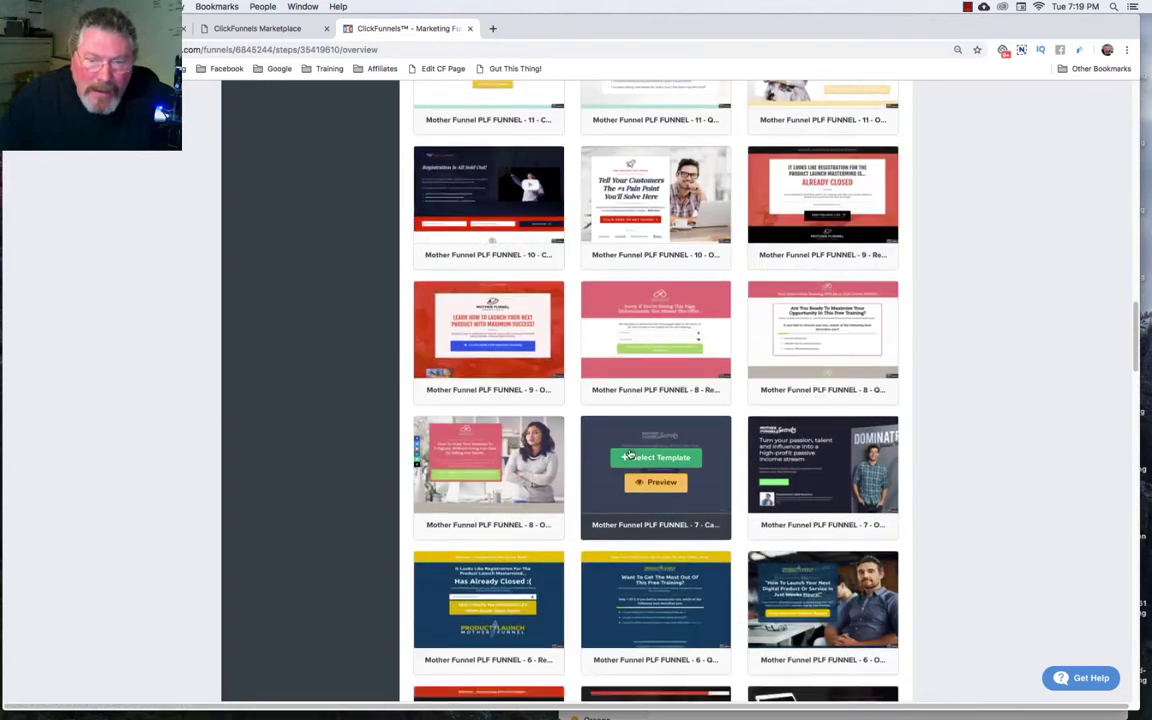
pyautogui.scroll(7, 630, 455)
pyautogui.scroll(20, 630, 455)
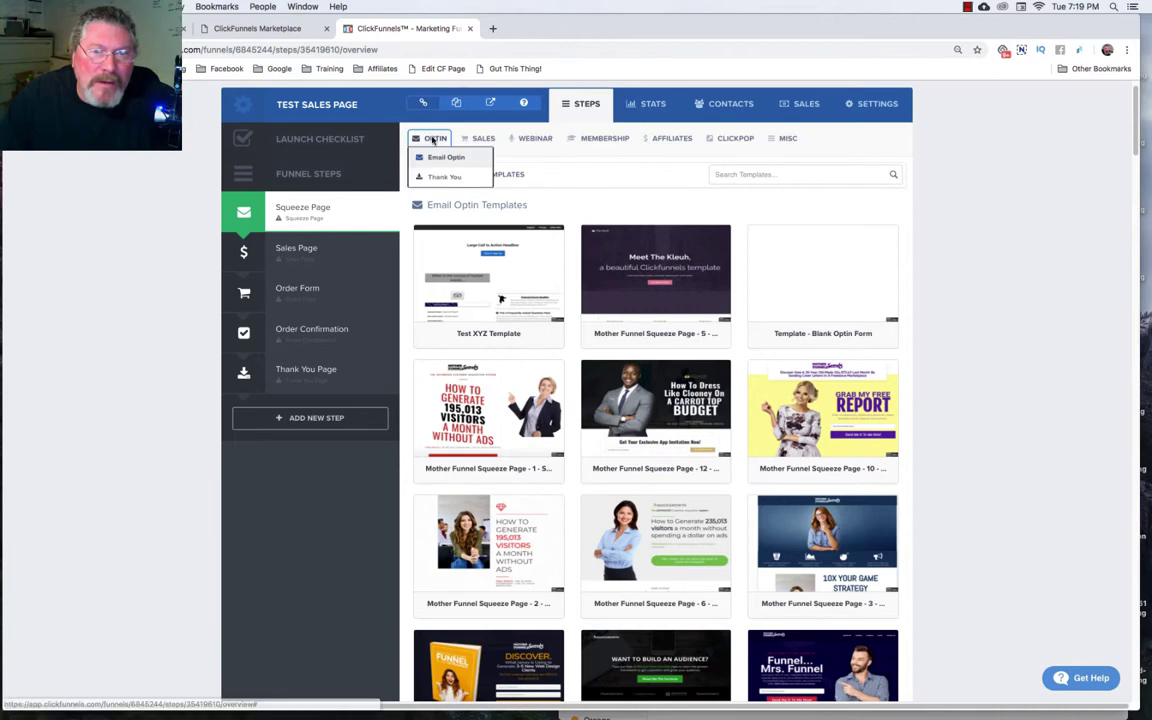
# - Use the Mother Funnel Squeeze Page - 16 template for the Squeeze Page step
pyautogui.moveTo(465, 140)
pyautogui.moveTo(524, 142)
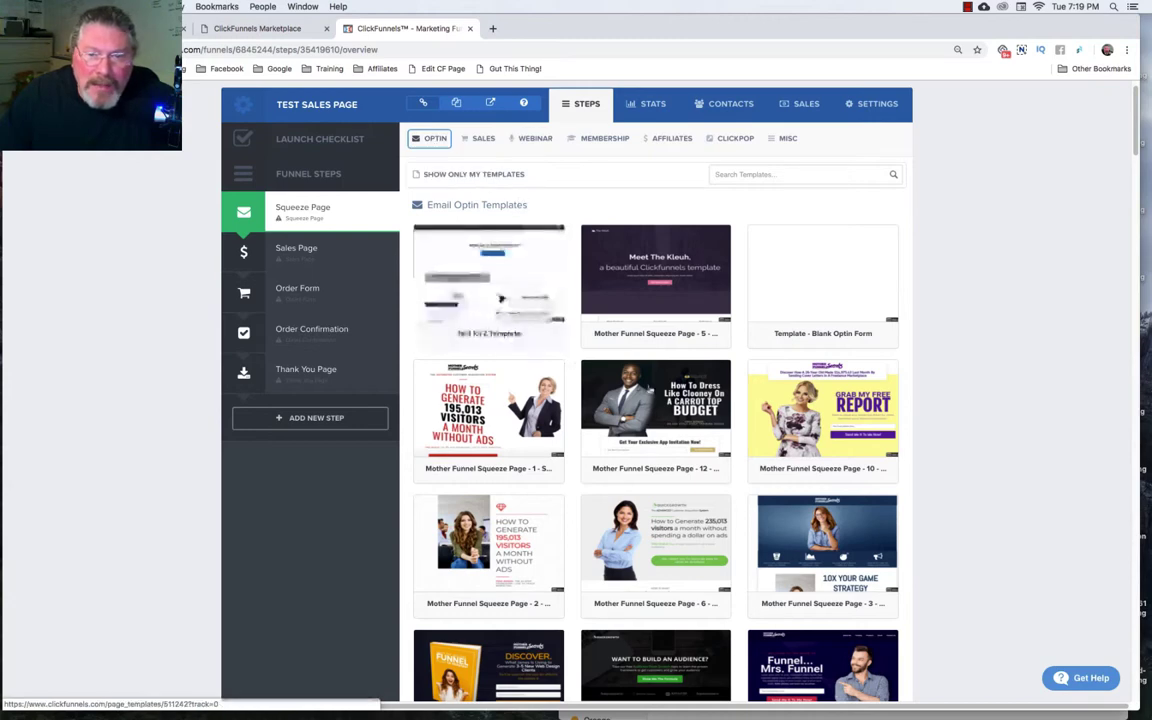
pyautogui.moveTo(616, 573)
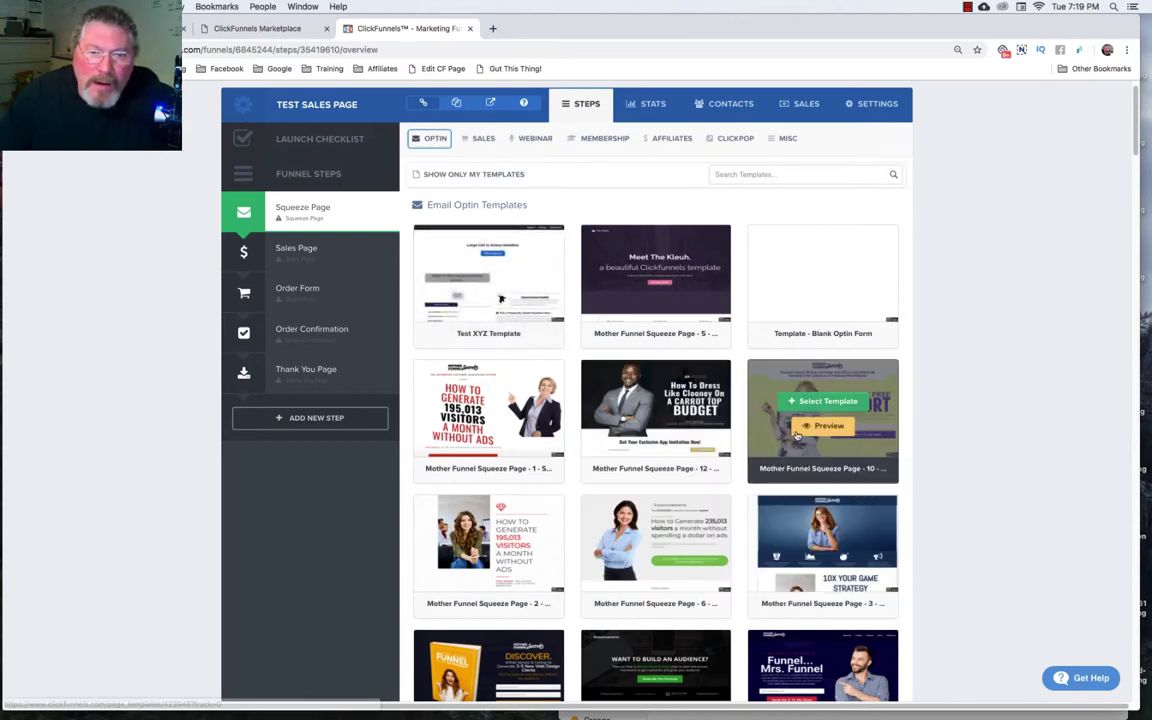
pyautogui.moveTo(641, 238)
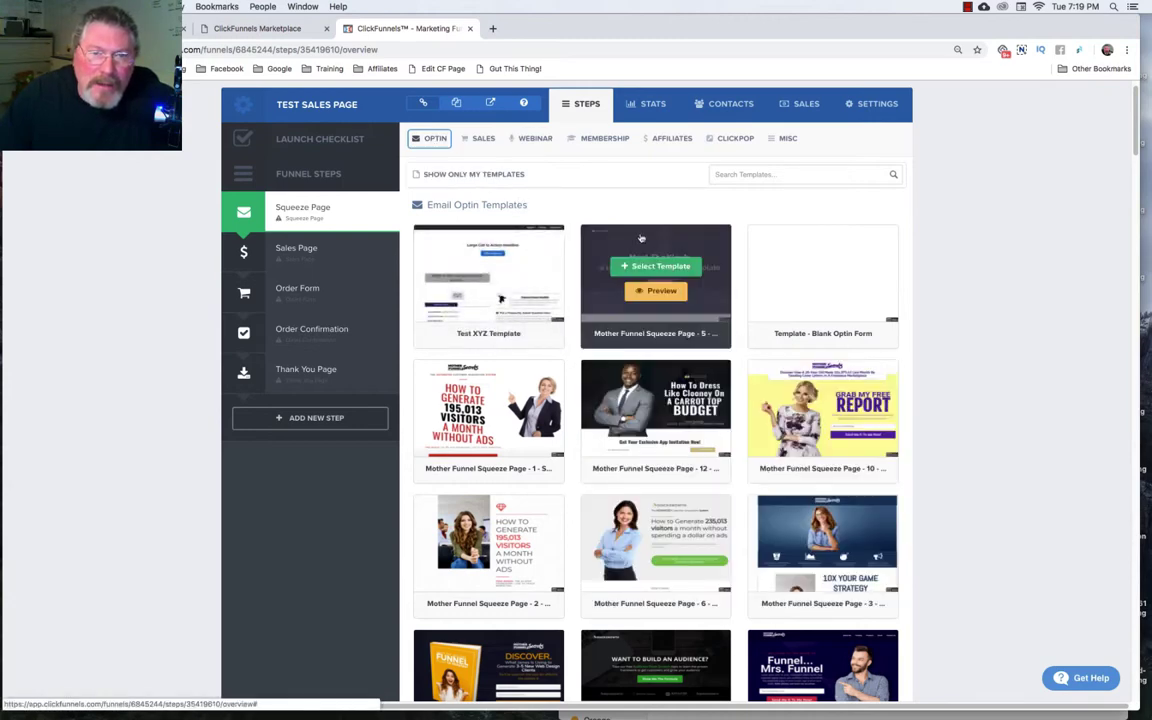
pyautogui.click(485, 176)
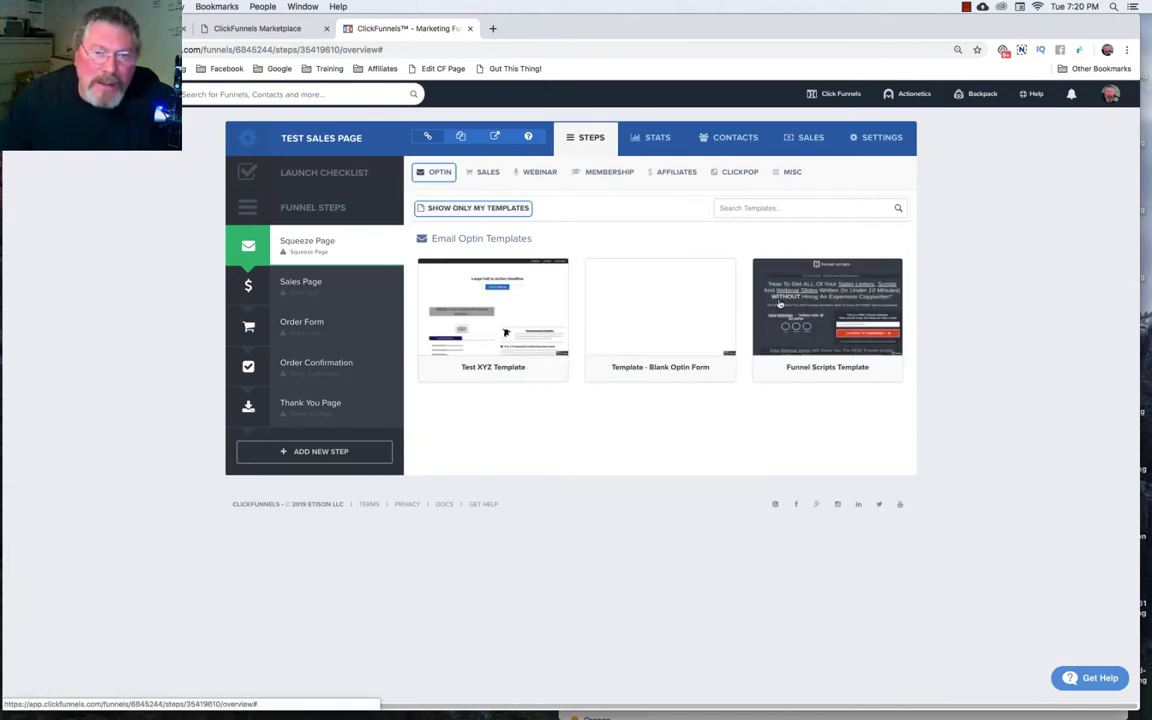
pyautogui.moveTo(481, 300)
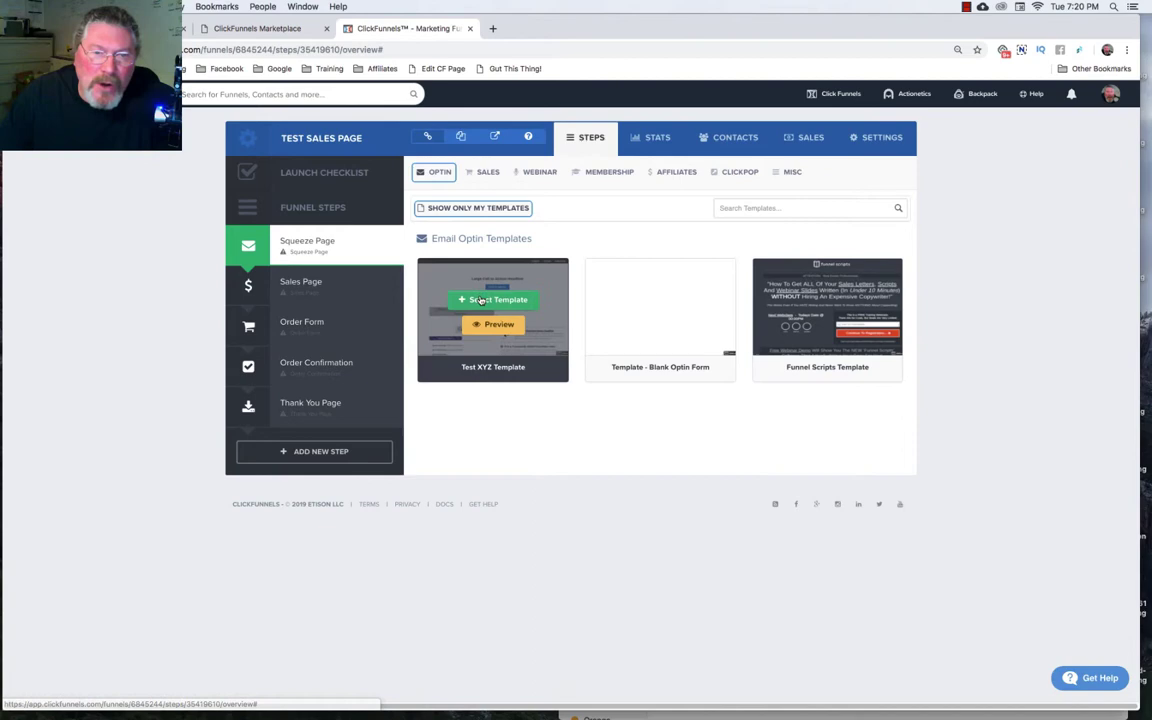
pyautogui.click(478, 210)
pyautogui.scroll(-10, 560, 350)
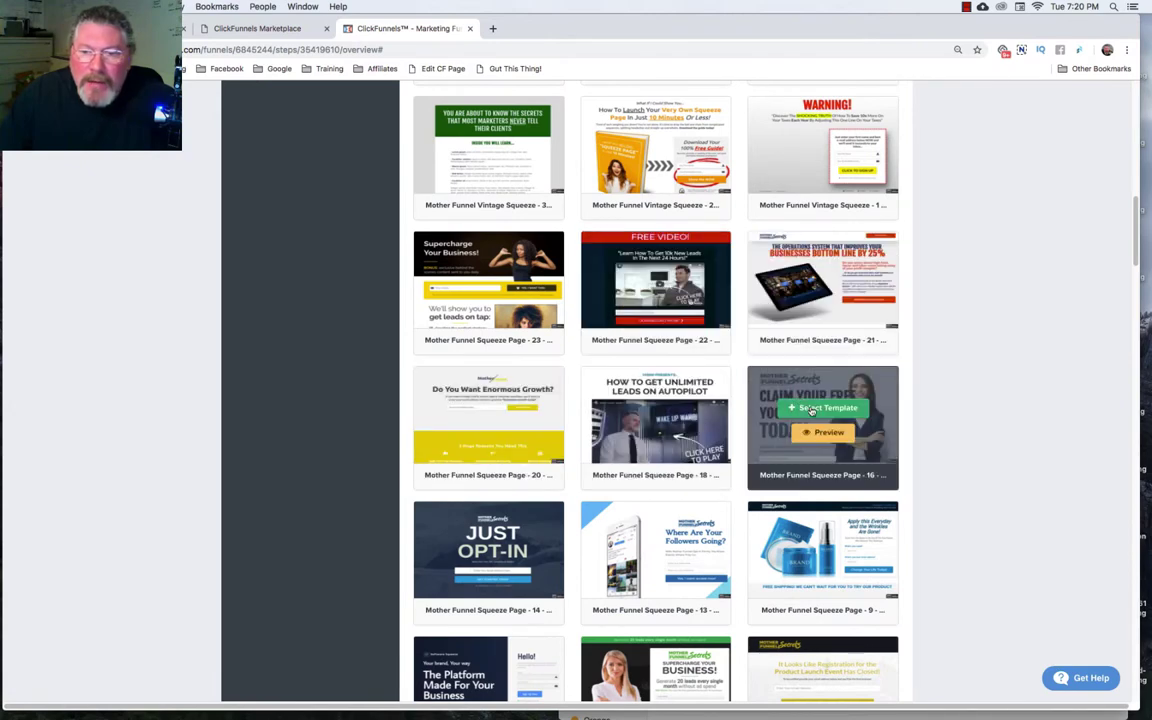
pyautogui.click(812, 410)
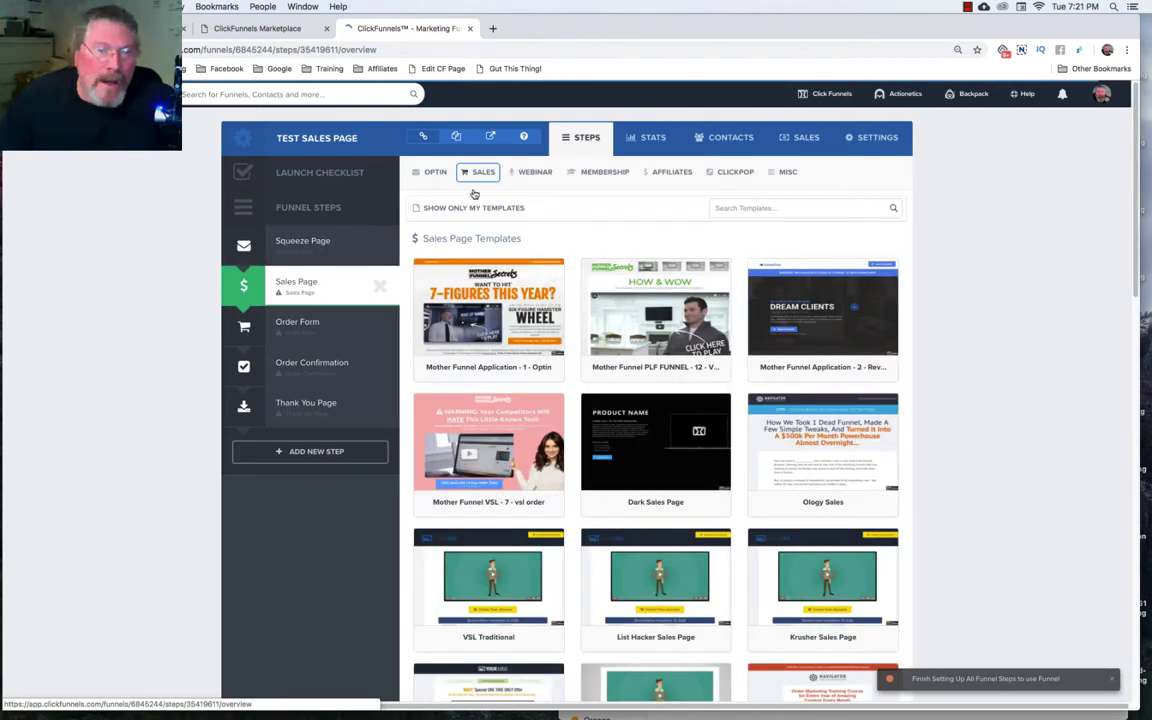
pyautogui.click(482, 173)
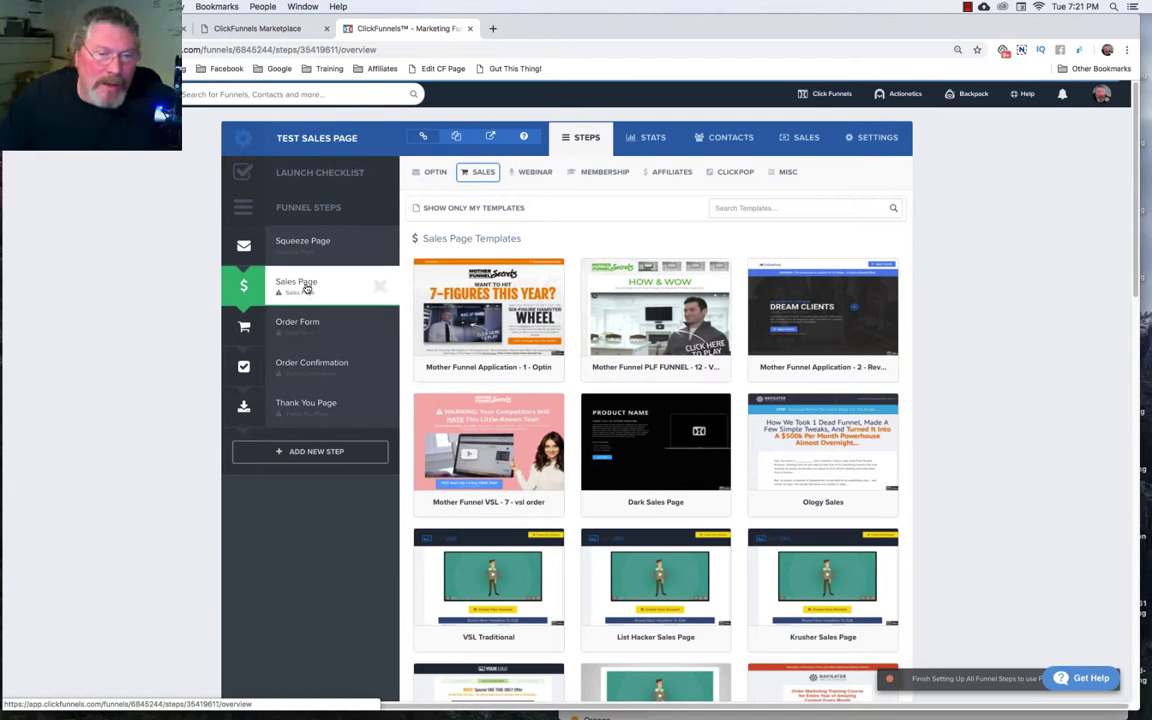
pyautogui.moveTo(481, 174)
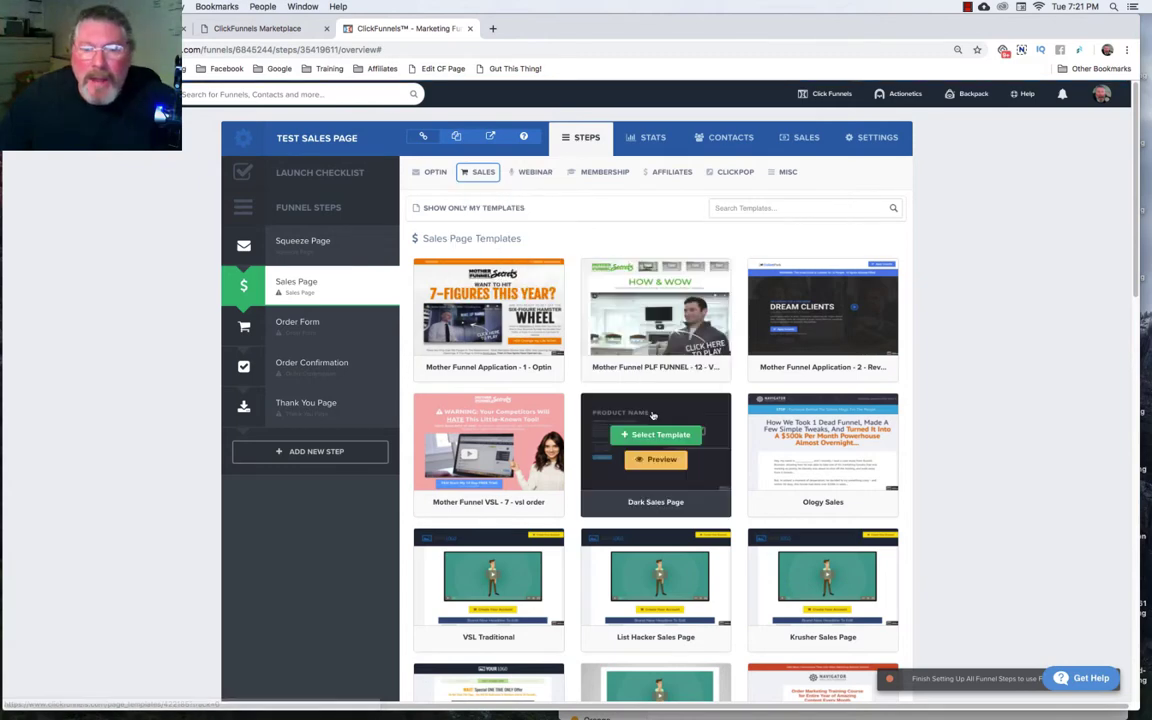
pyautogui.moveTo(496, 438)
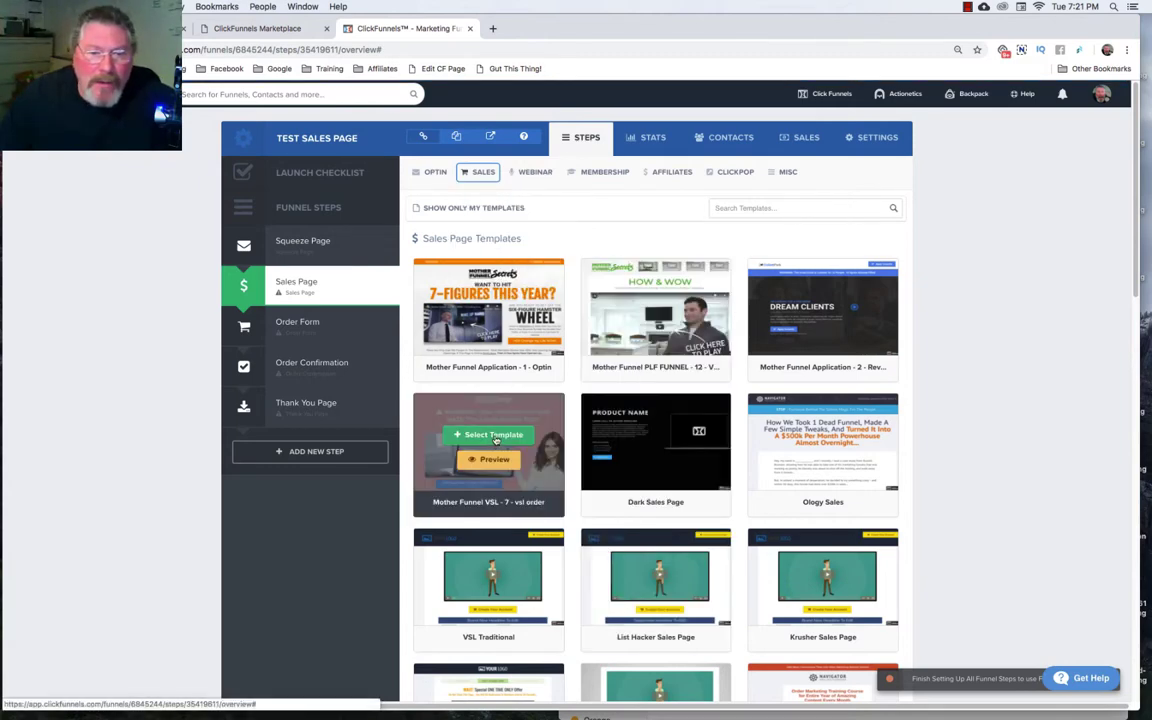
pyautogui.scroll(-5, 620, 430)
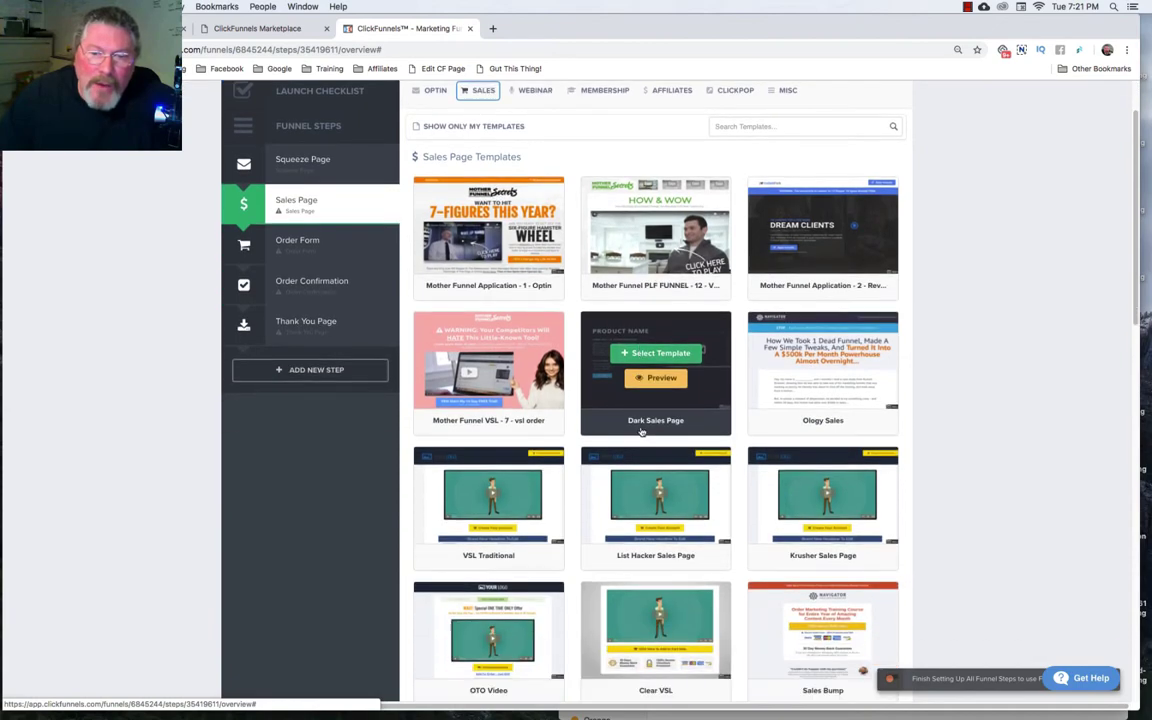
pyautogui.scroll(-7, 642, 432)
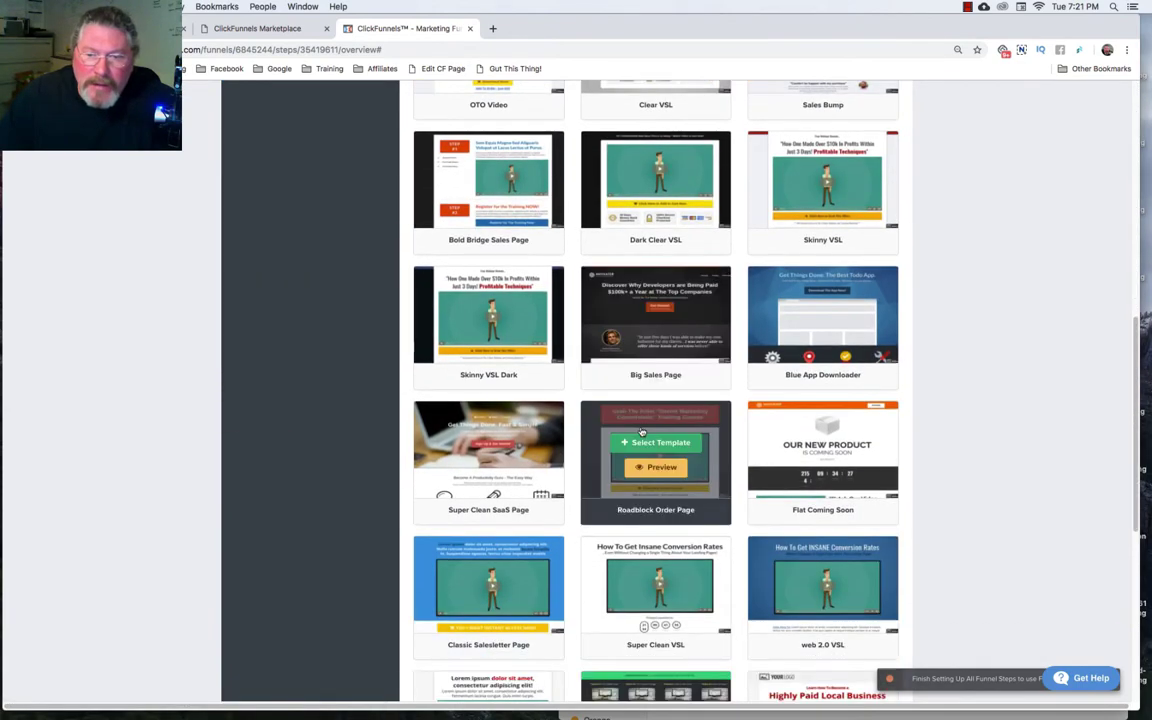
pyautogui.scroll(-5, 642, 432)
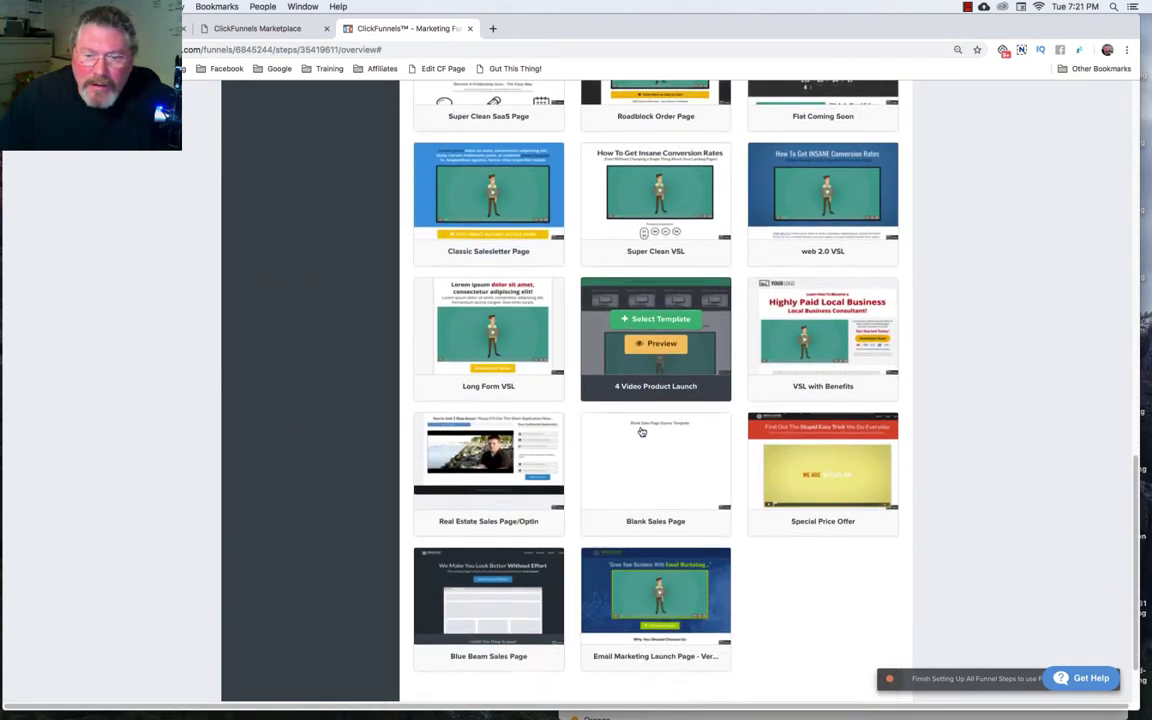
pyautogui.scroll(8, 642, 432)
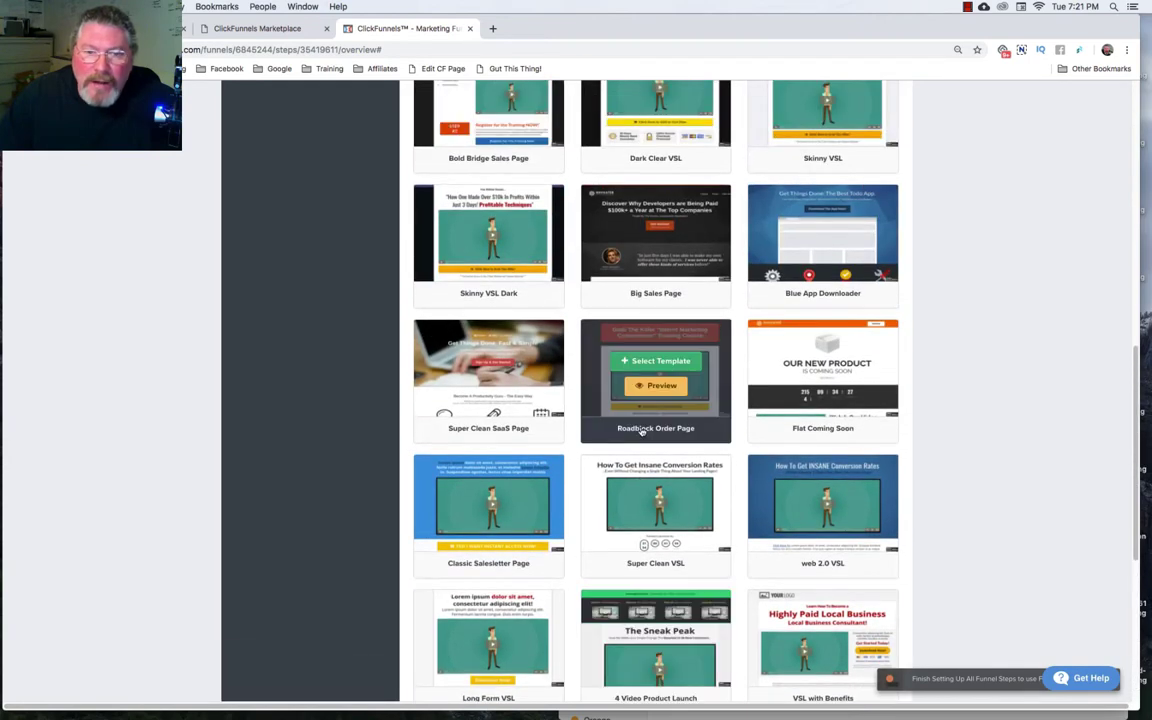
pyautogui.scroll(8, 642, 432)
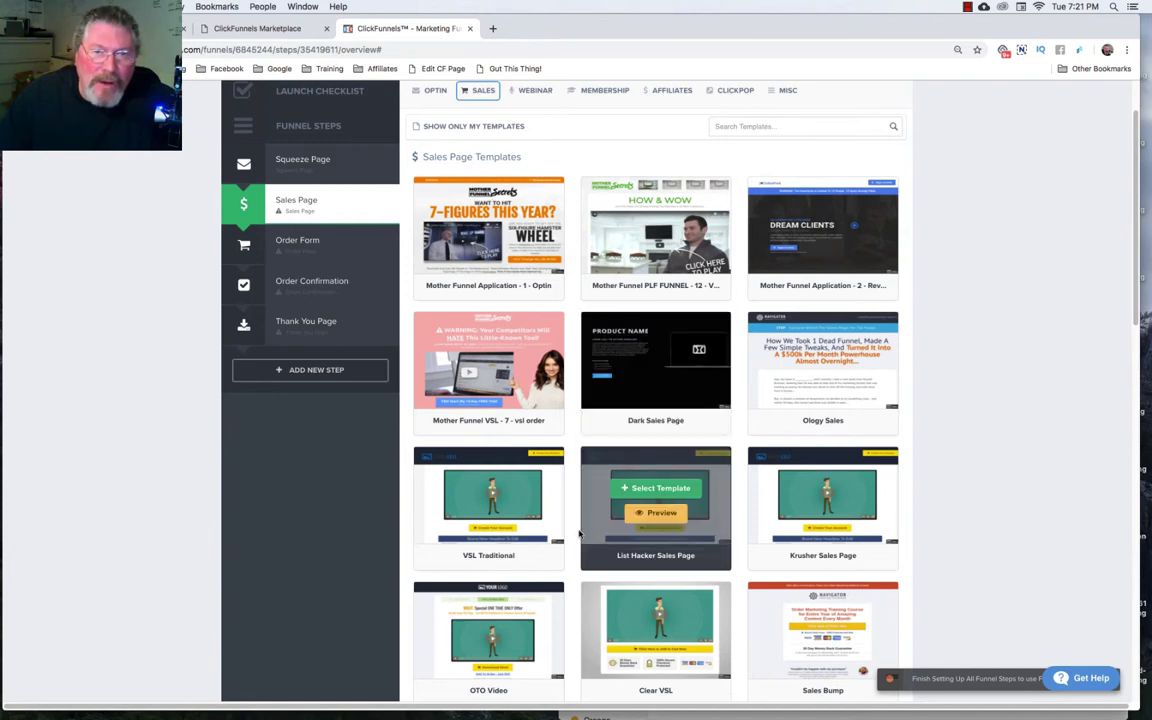
# - Switch the template gallery to Order Form templates and browse them
pyautogui.click(478, 92)
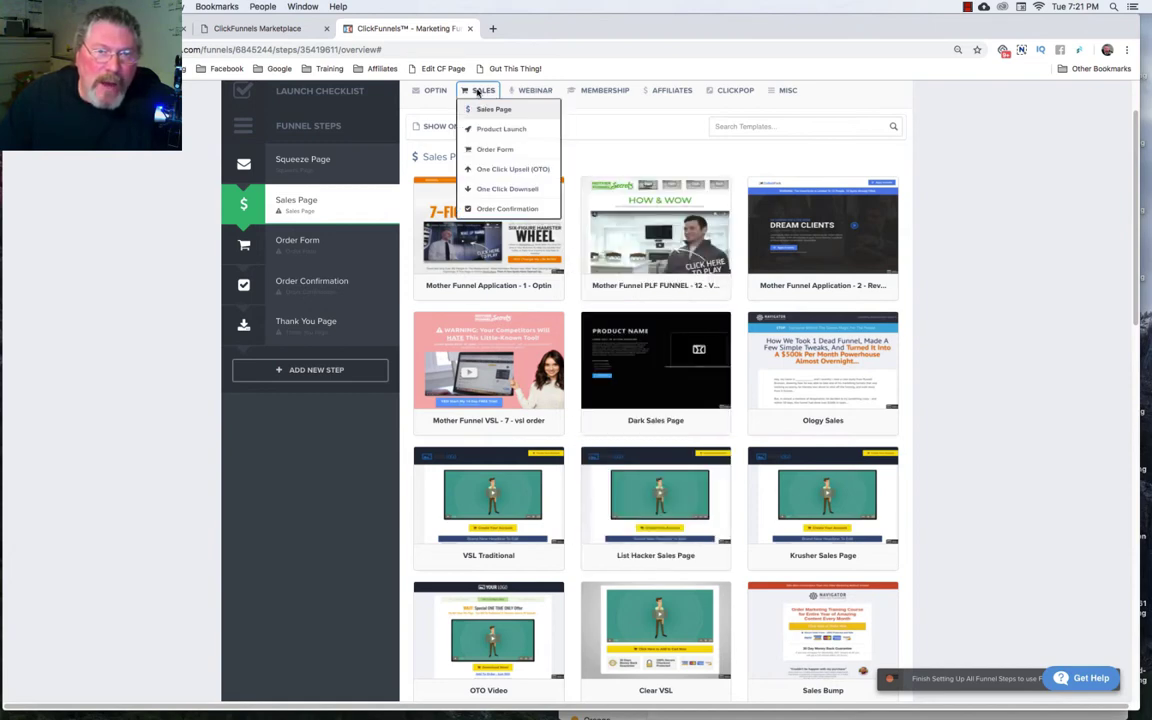
pyautogui.click(492, 150)
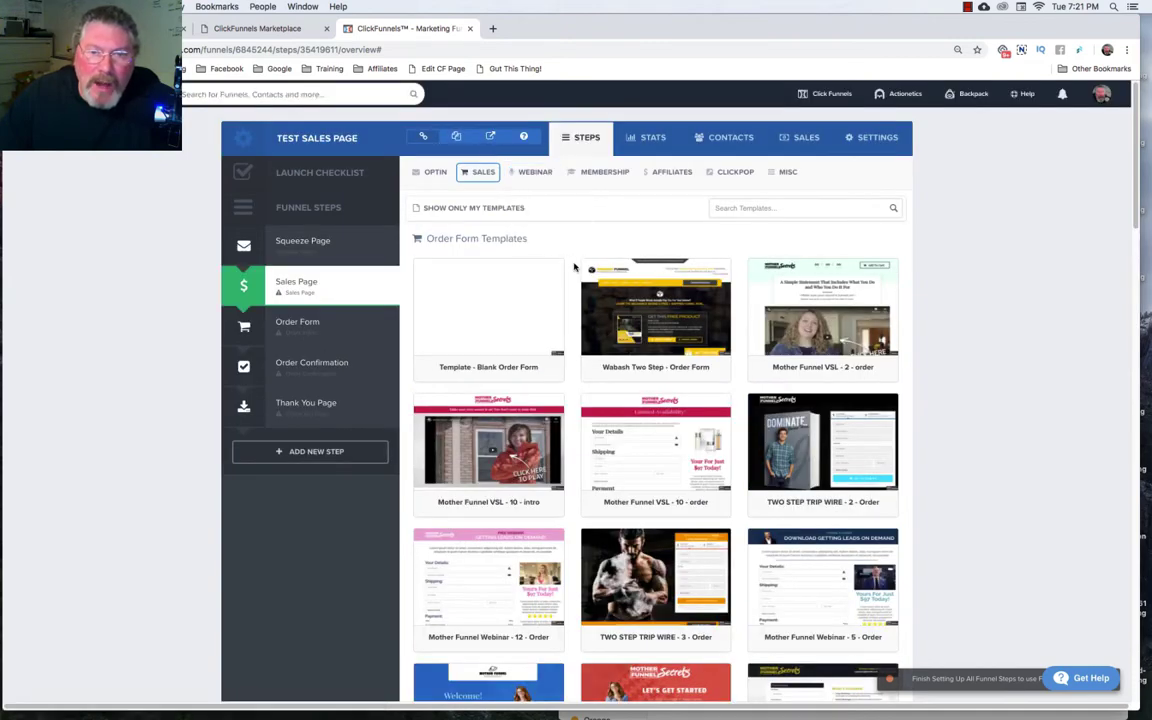
pyautogui.scroll(-5, 574, 266)
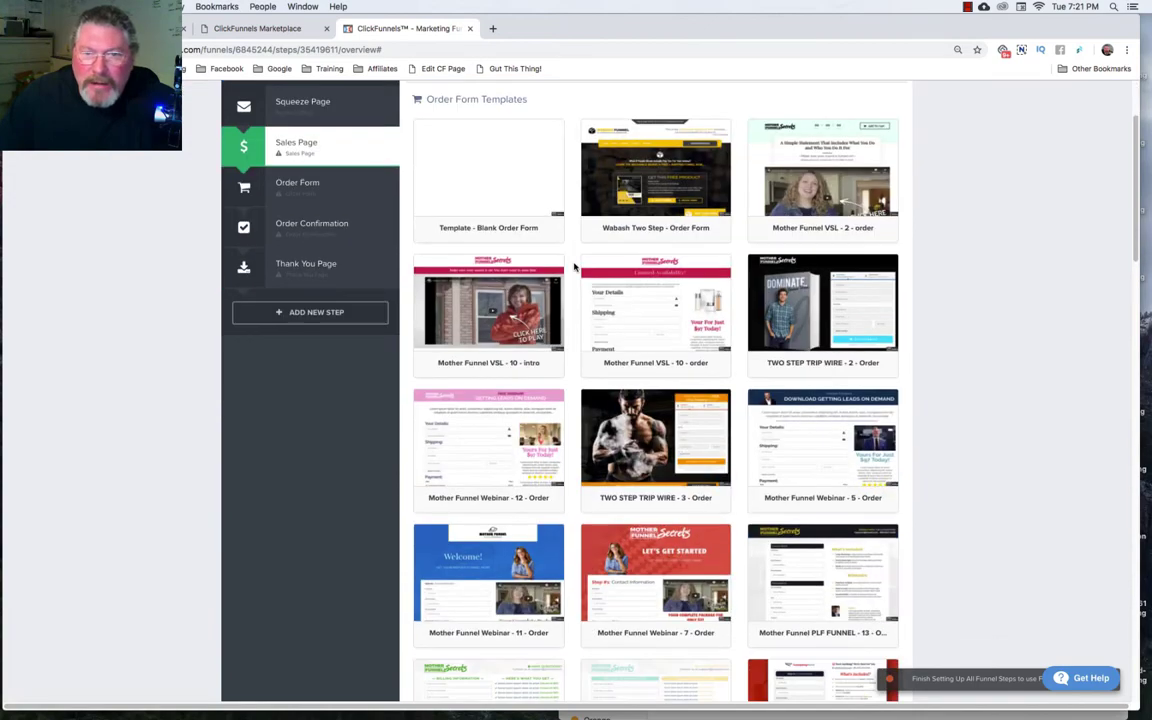
pyautogui.scroll(-5, 574, 266)
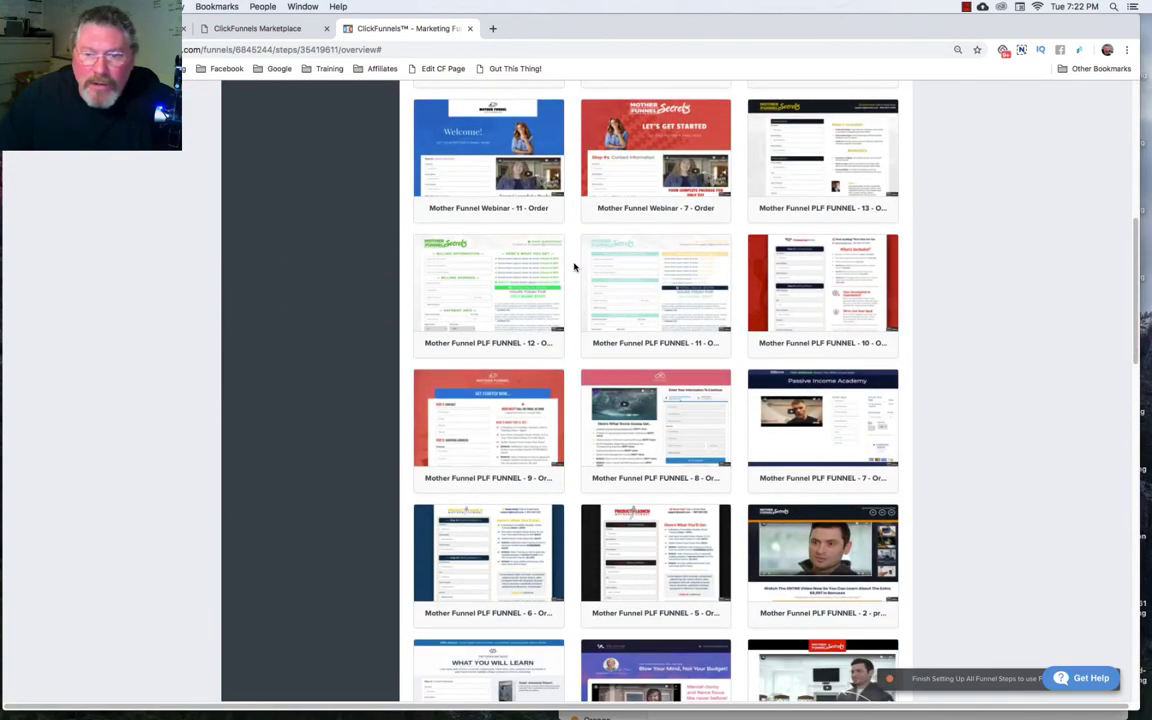
pyautogui.scroll(-2, 574, 266)
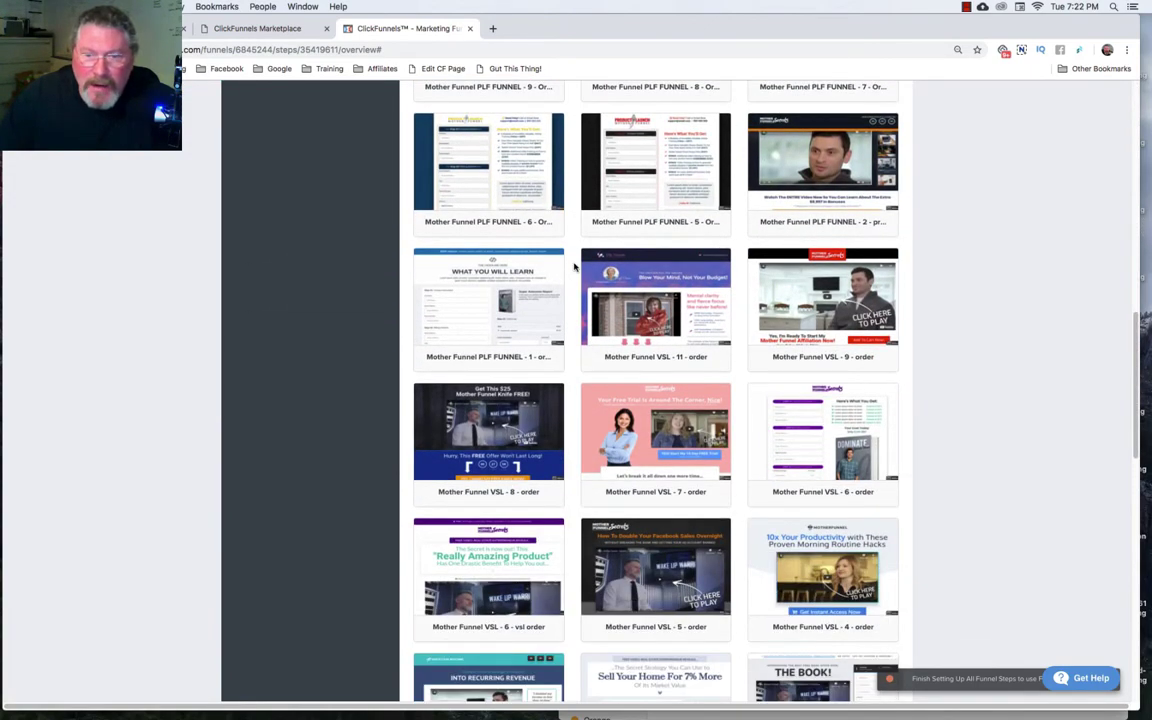
pyautogui.scroll(-3, 574, 266)
pyautogui.scroll(-4, 574, 266)
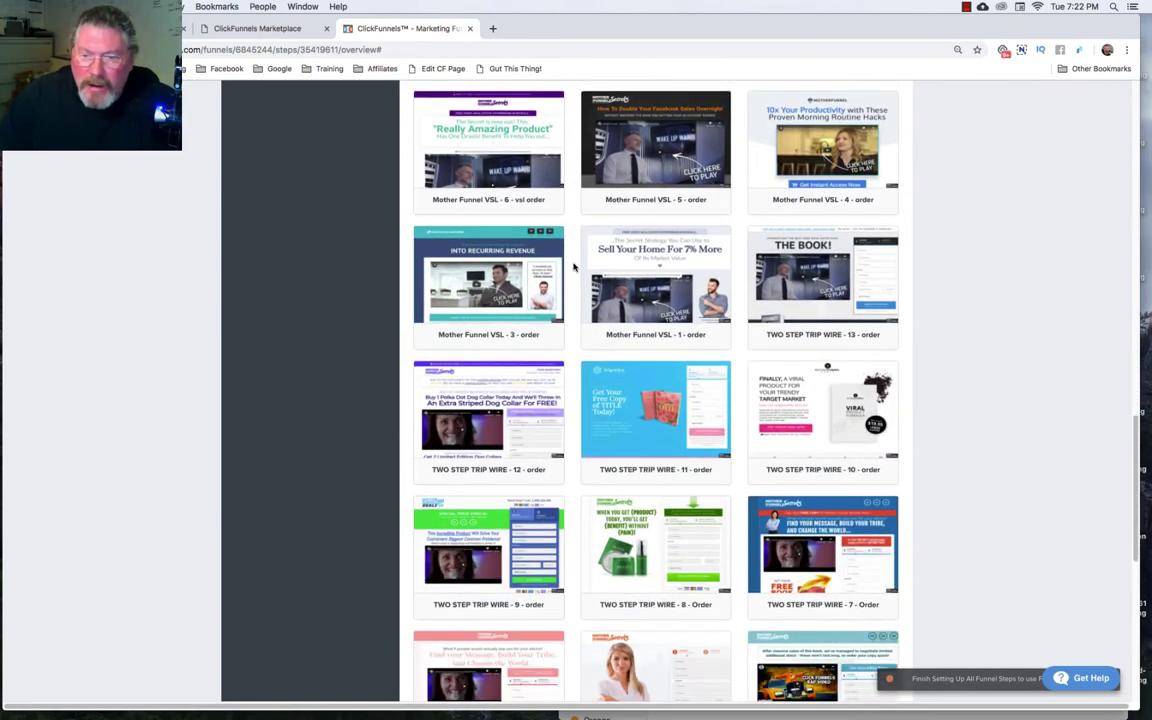
pyautogui.scroll(-4, 574, 266)
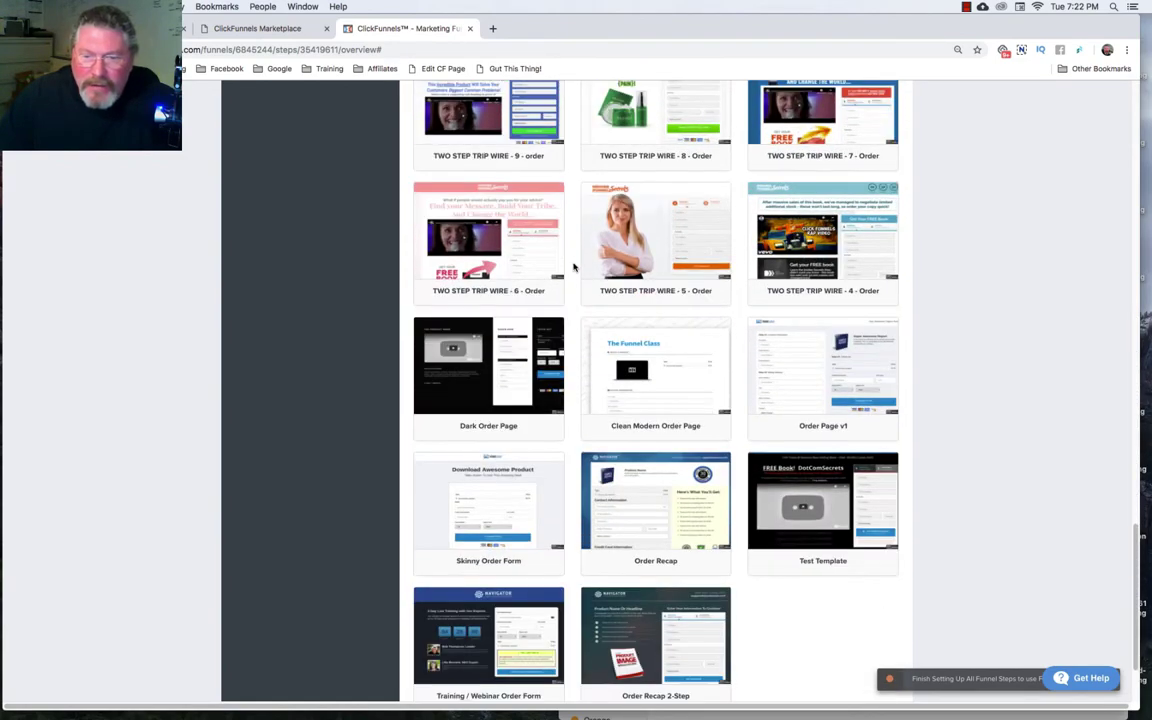
pyautogui.scroll(12, 574, 266)
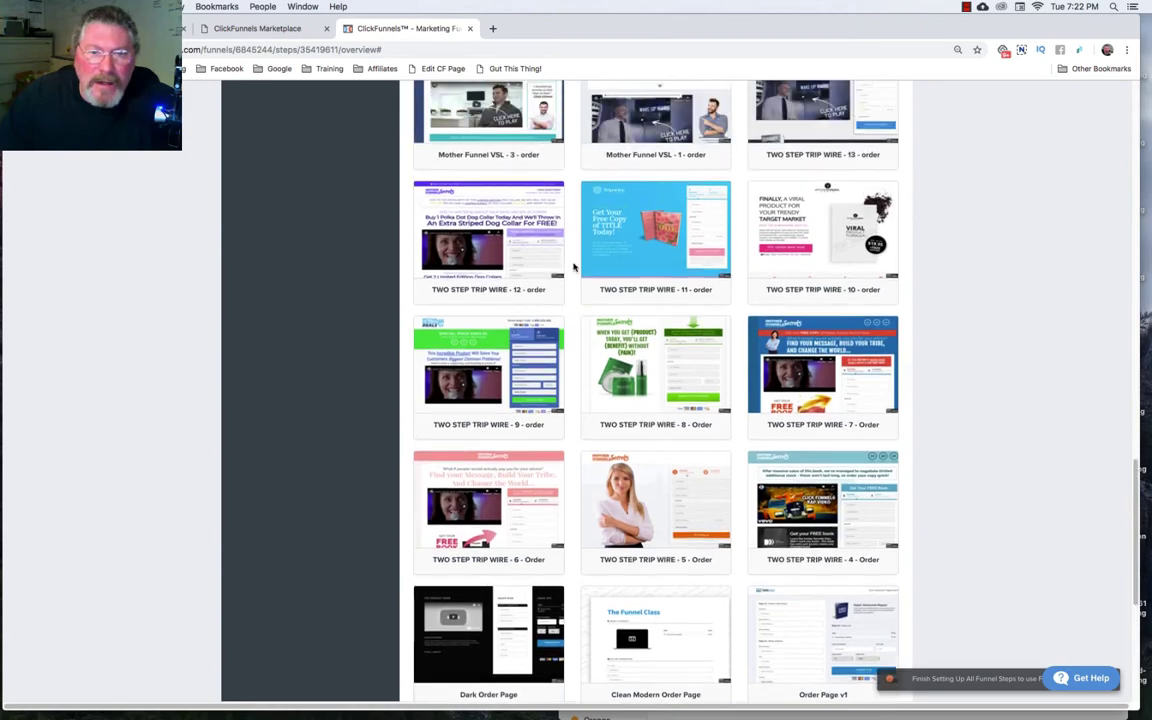
pyautogui.scroll(3, 574, 266)
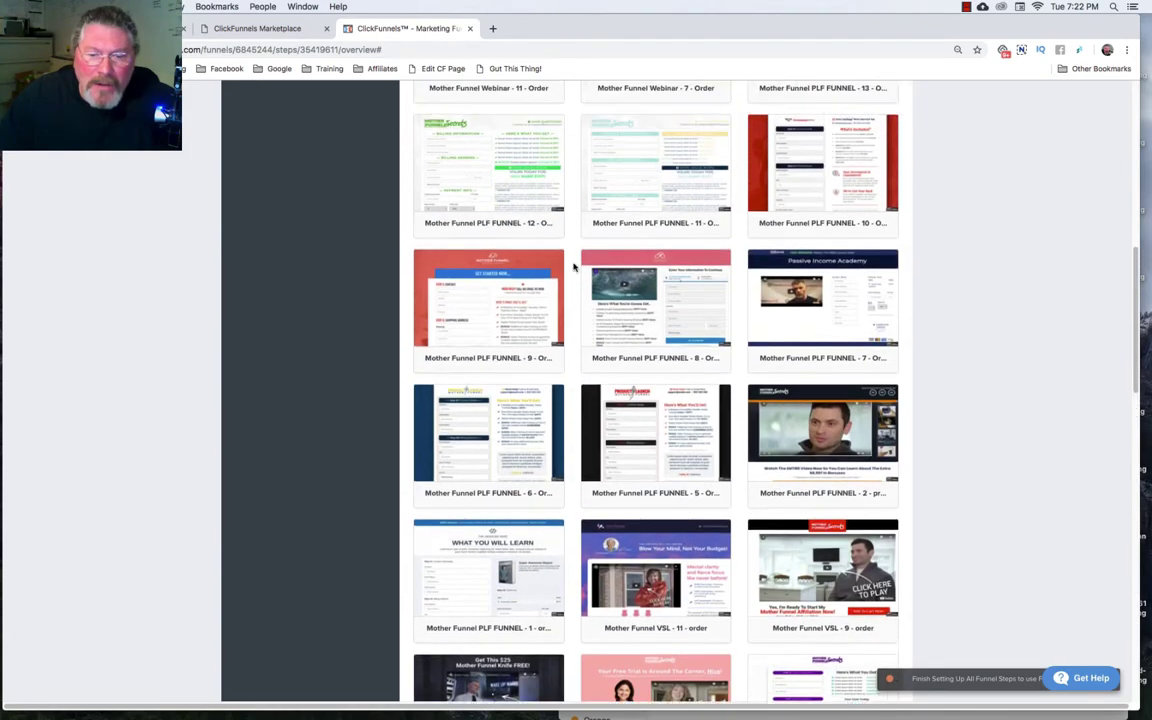
pyautogui.scroll(5, 574, 266)
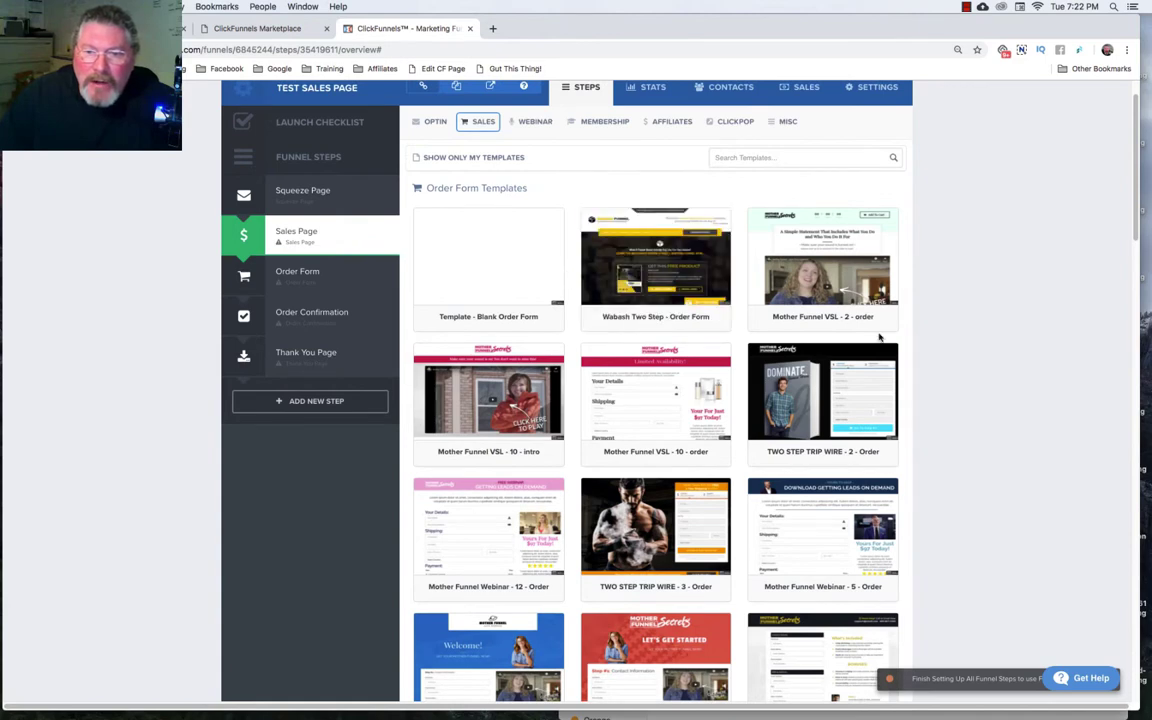
# - Select the Wabash Two Step - Order Form template for this step
pyautogui.moveTo(682, 318)
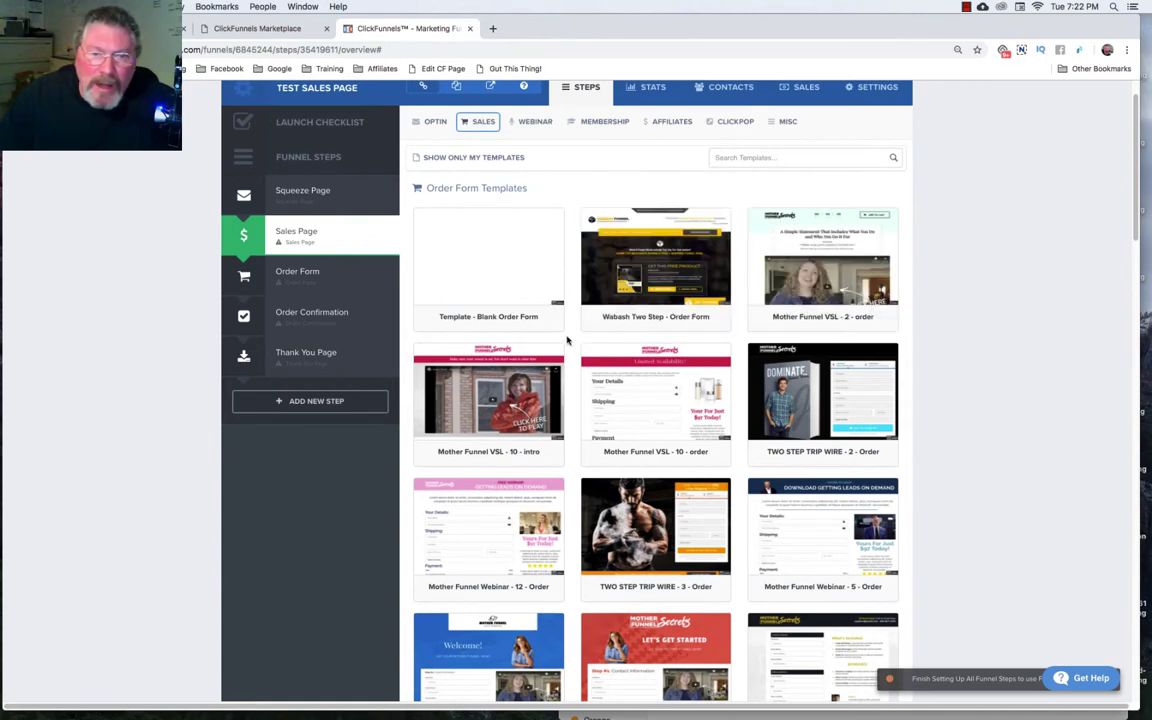
pyautogui.scroll(-2, 560, 340)
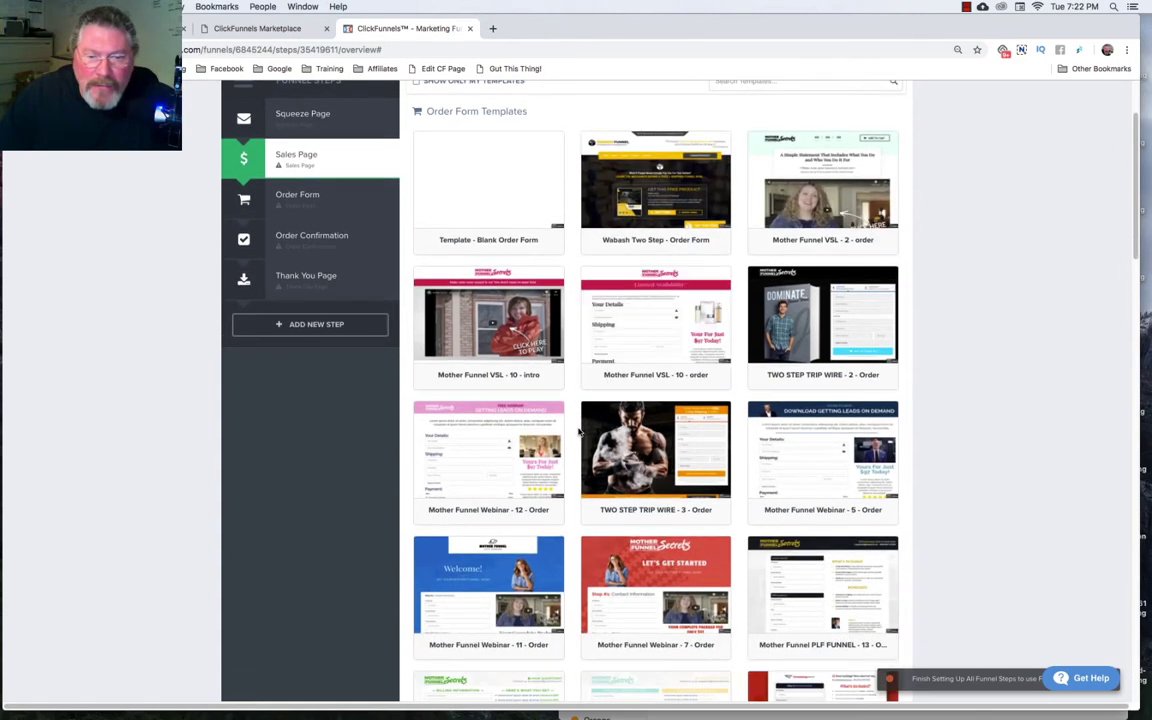
pyautogui.scroll(-3, 578, 430)
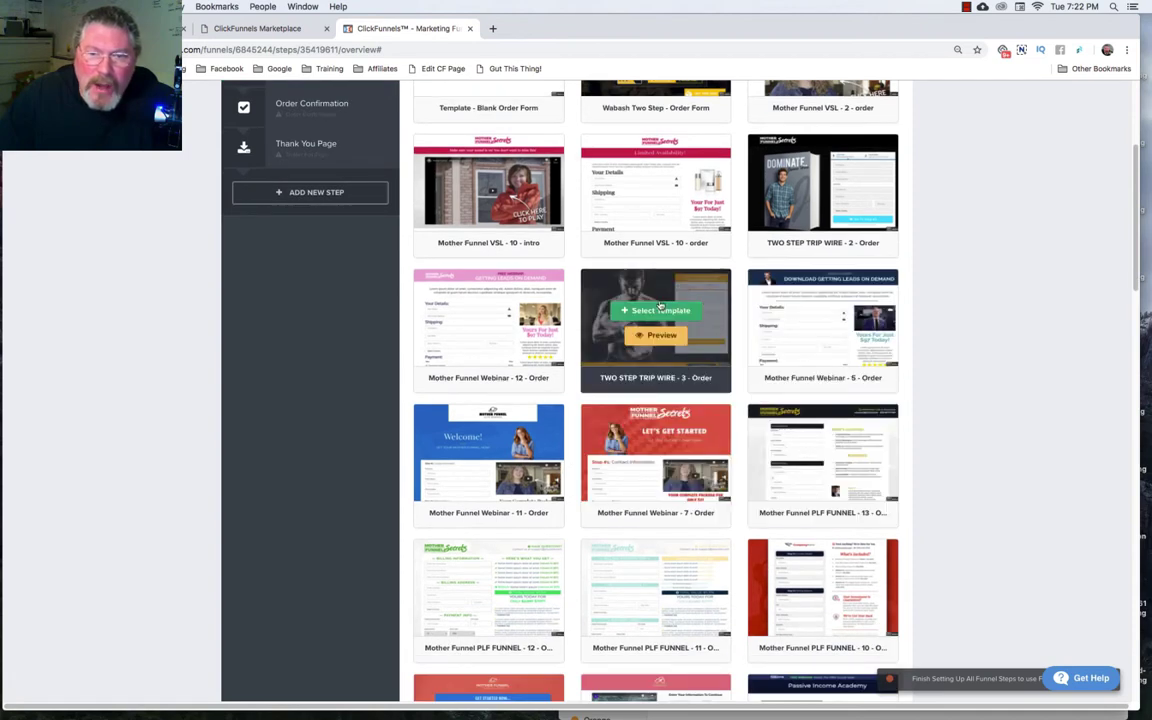
pyautogui.moveTo(542, 219)
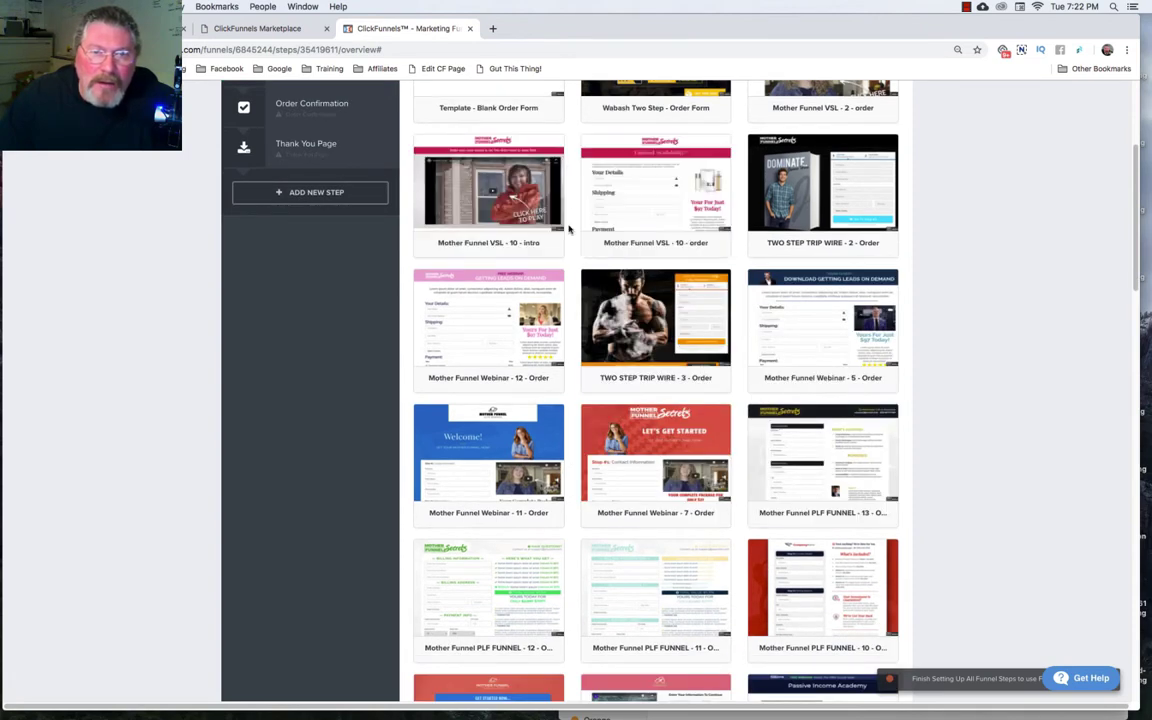
pyautogui.scroll(5, 570, 232)
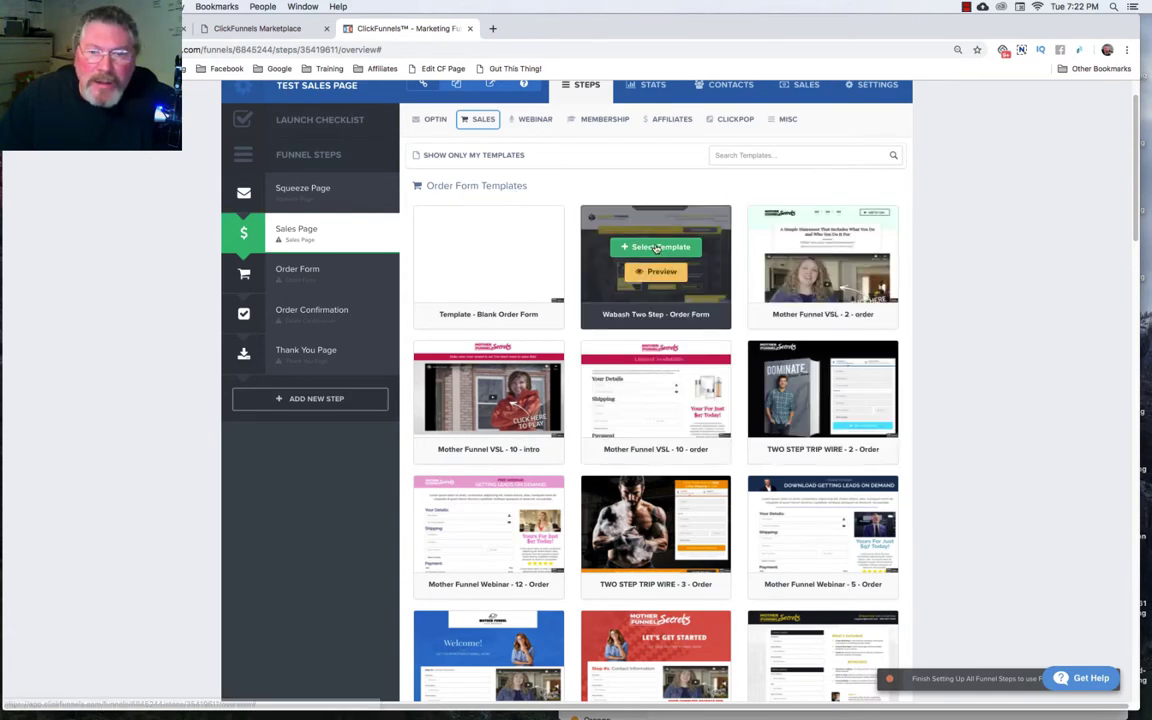
pyautogui.click(650, 248)
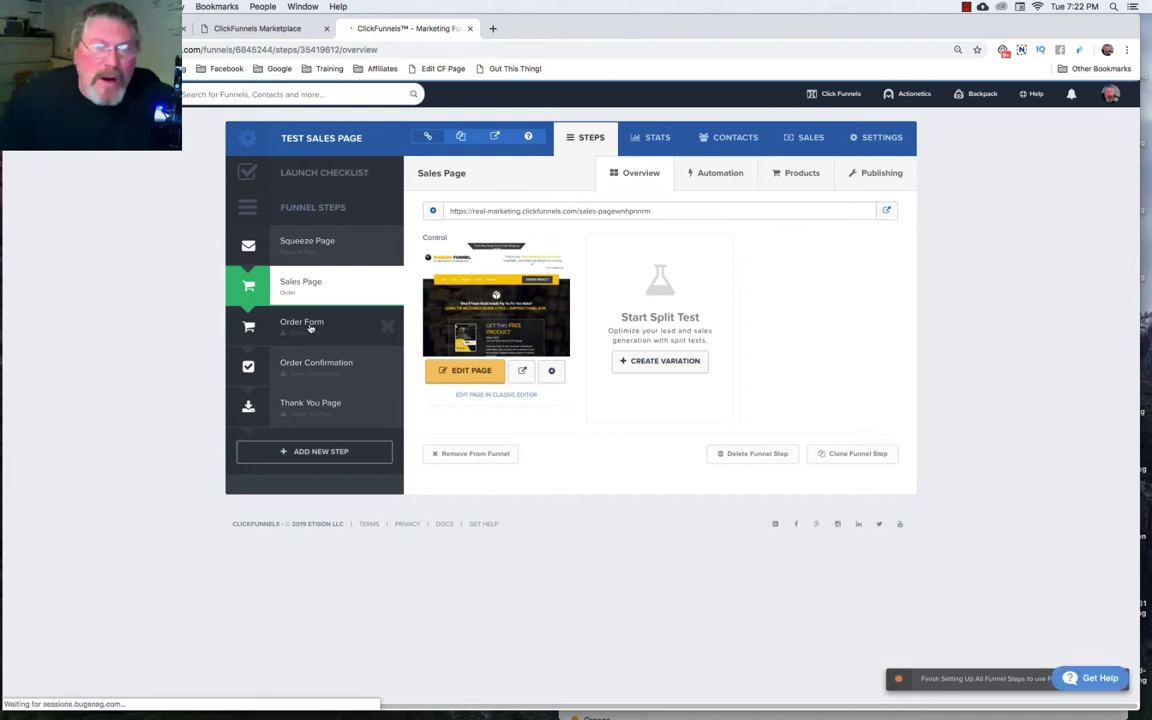
# - Give the Order Form step the Blank Order Form template from My Templates
pyautogui.click(310, 327)
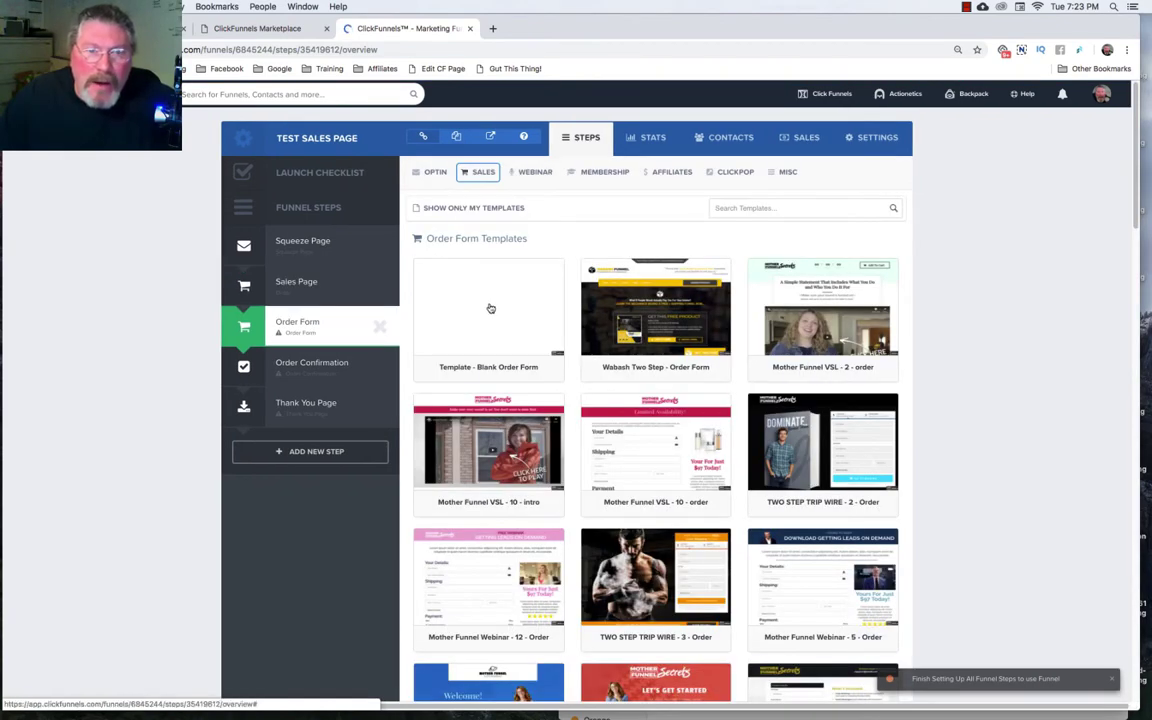
pyautogui.click(477, 208)
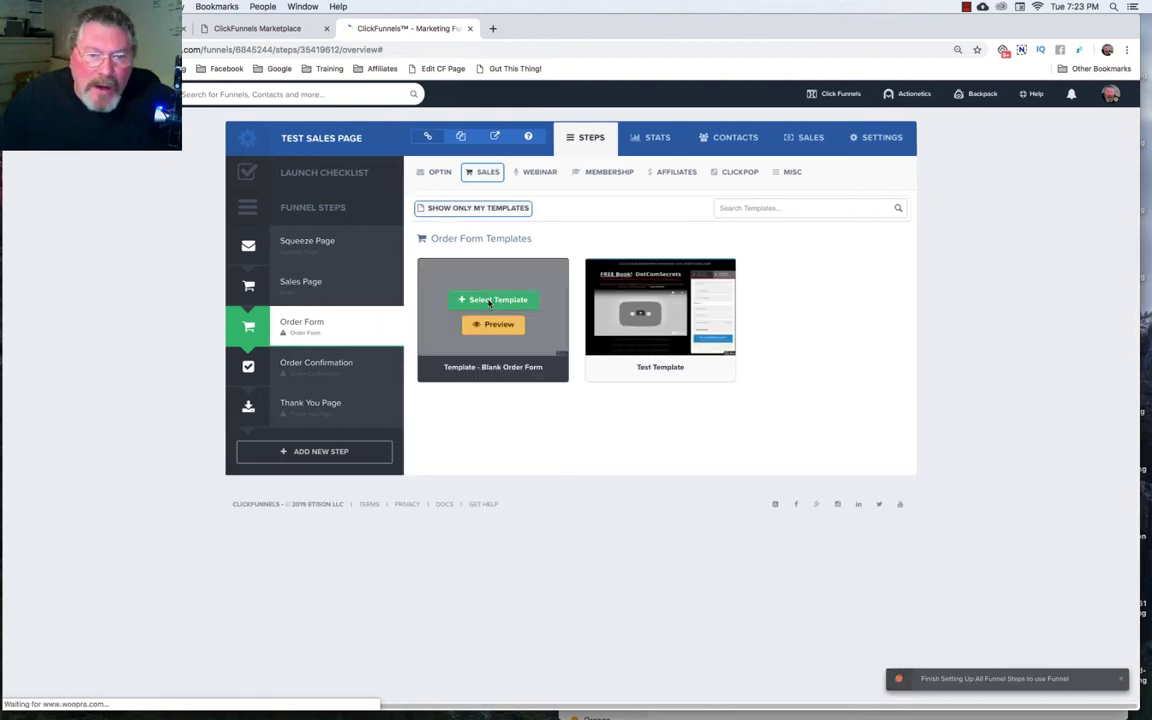
pyautogui.click(489, 300)
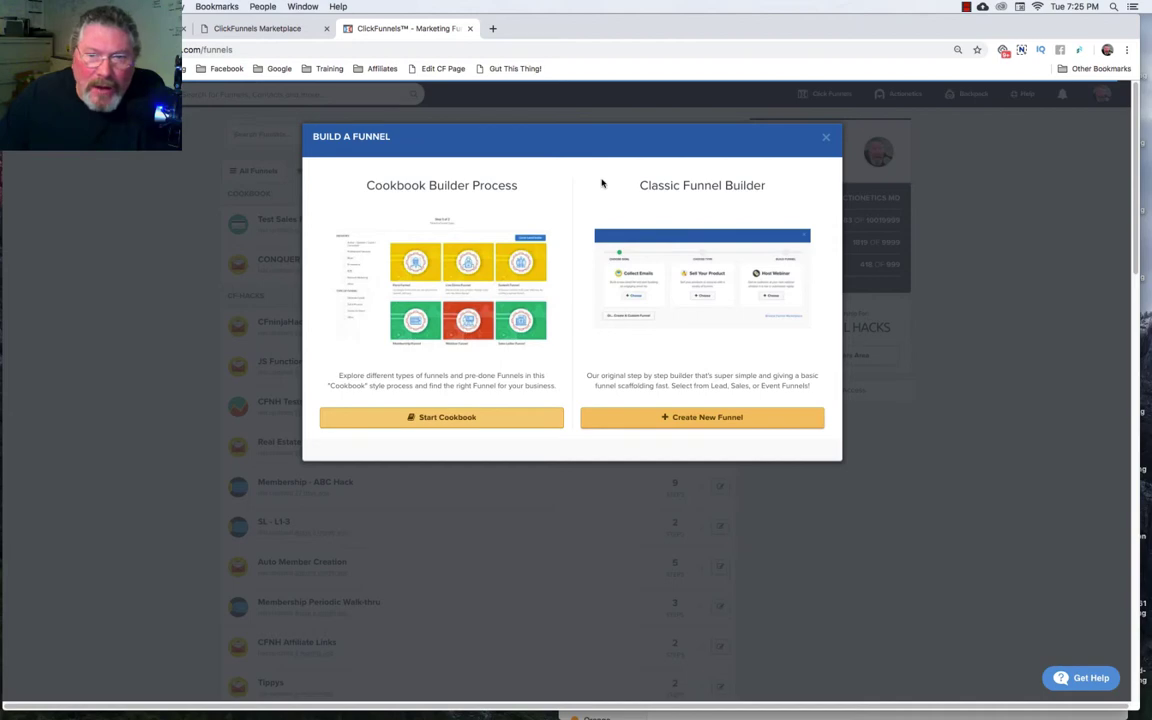
# - Start a custom funnel named 'test funnel' with the cookbook group tag
pyautogui.click(689, 419)
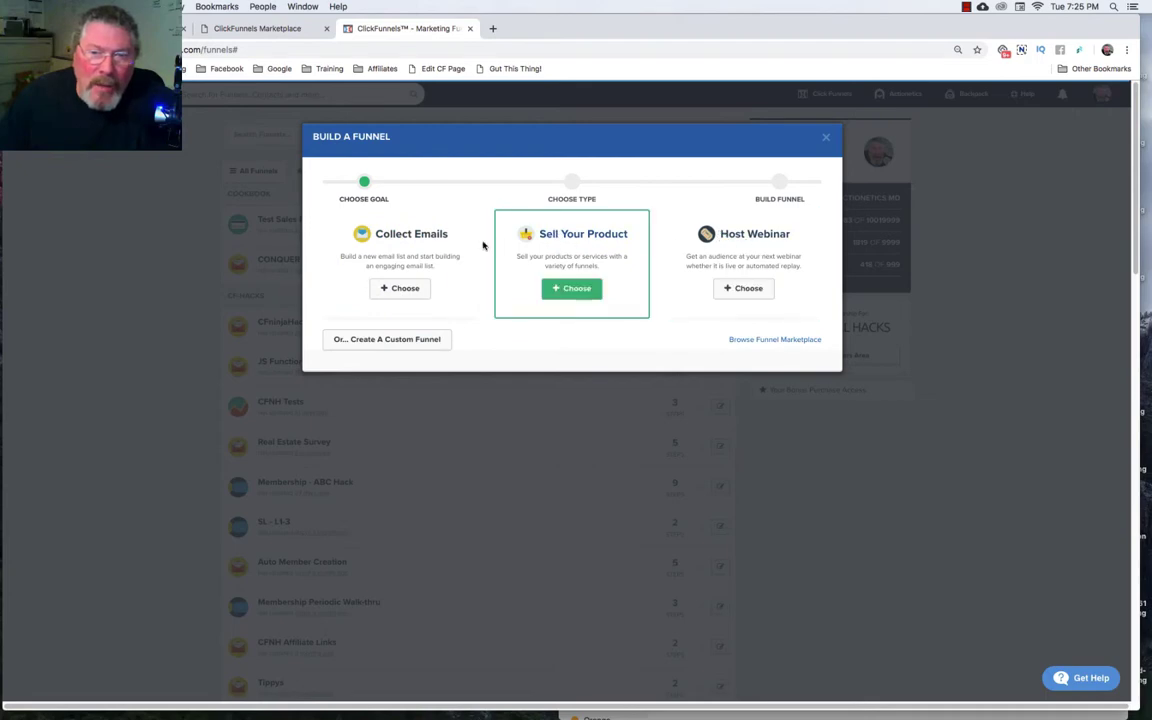
pyautogui.click(374, 340)
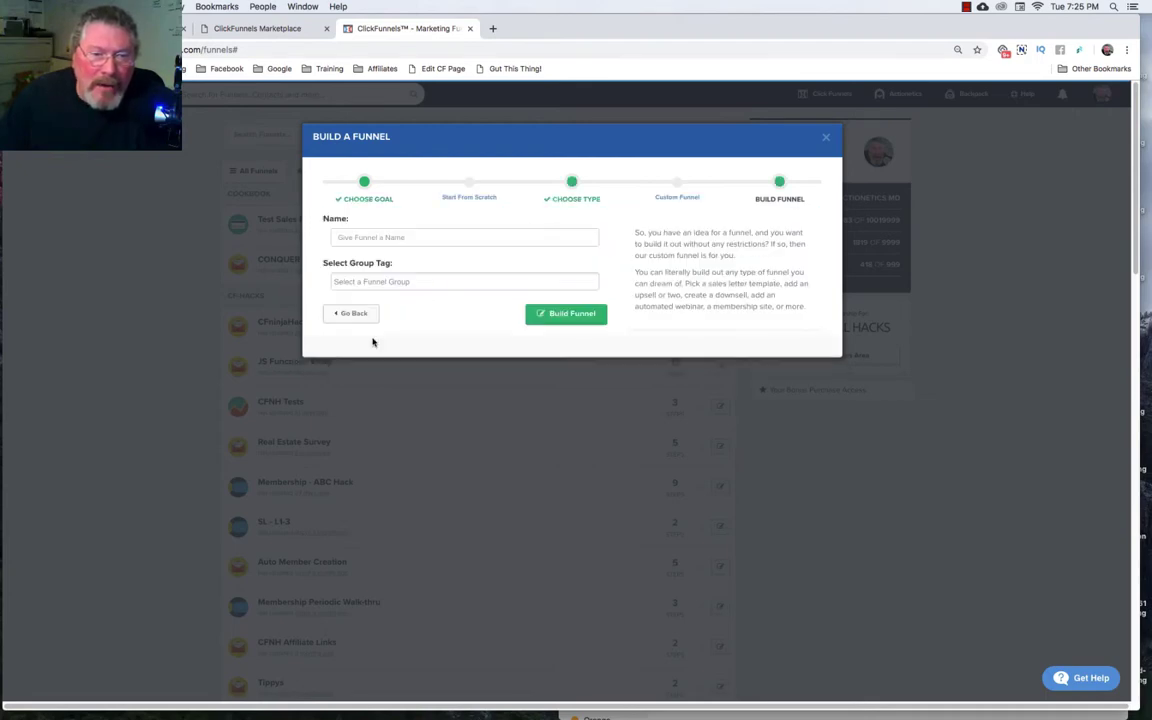
pyautogui.click(393, 238)
pyautogui.write('t')
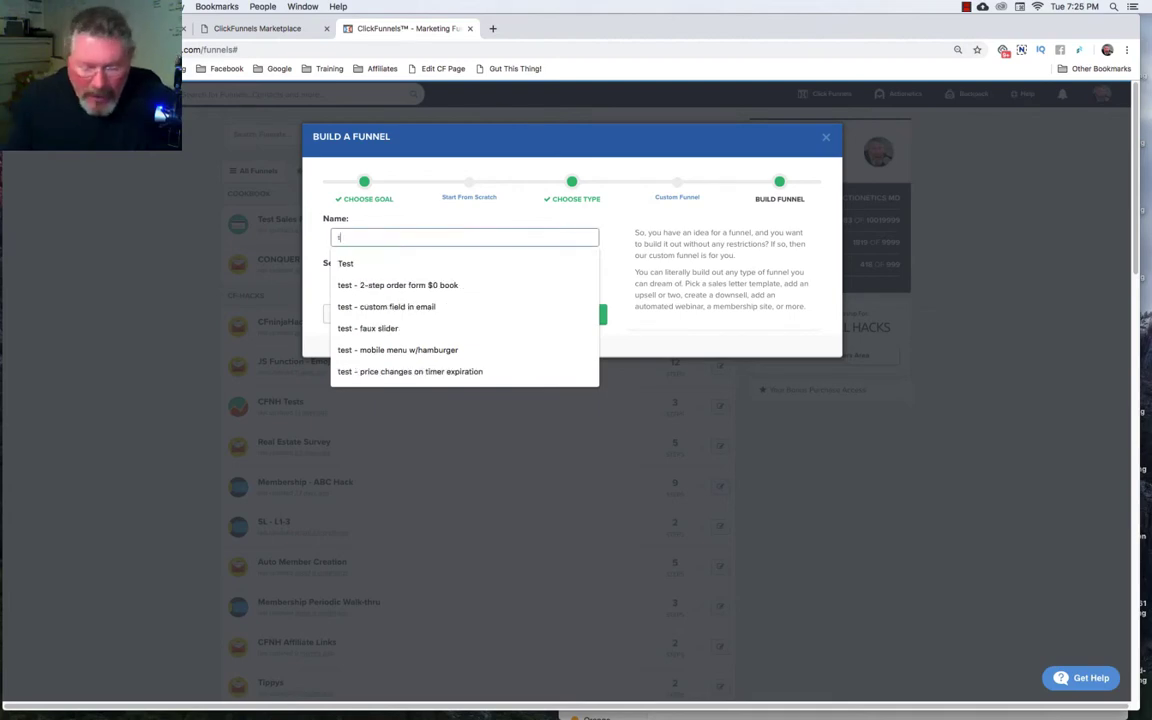
pyautogui.write('est f')
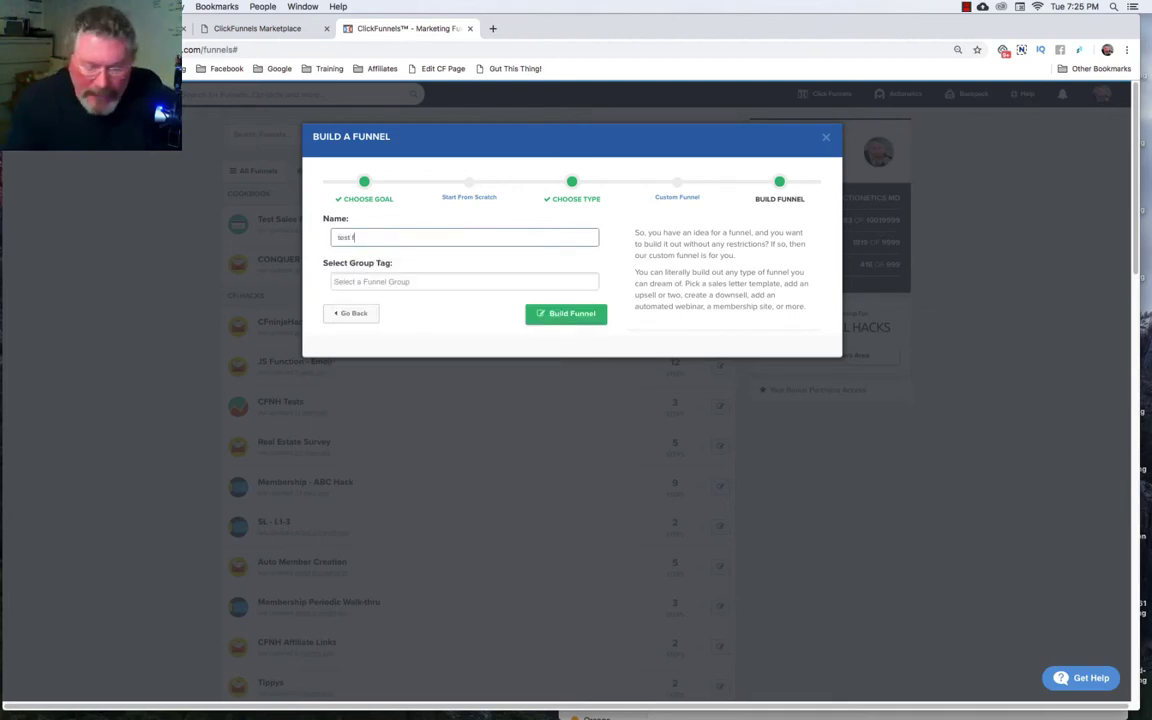
pyautogui.write('unnel')
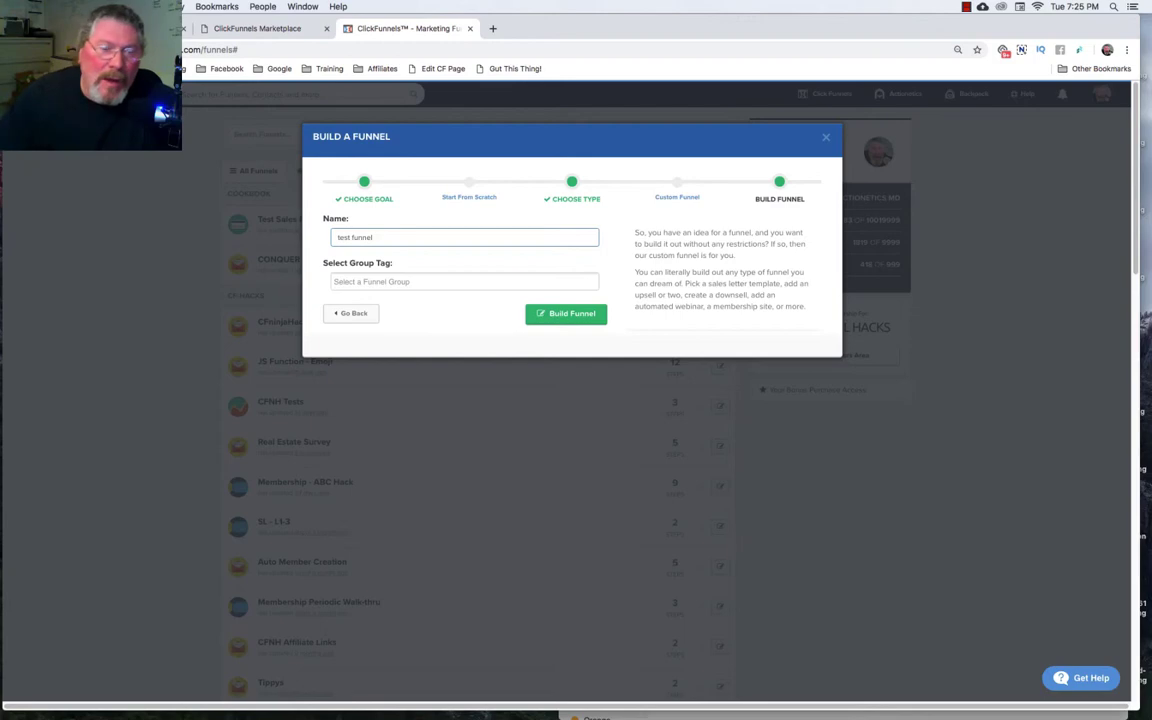
pyautogui.click(374, 281)
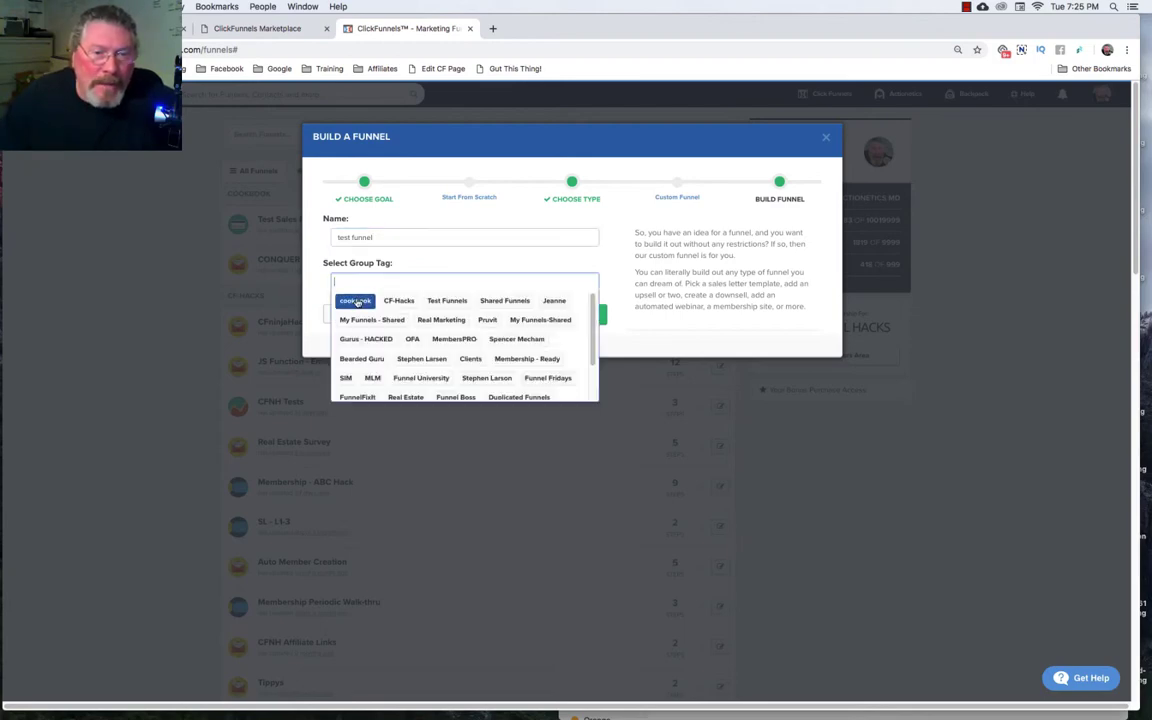
pyautogui.click(357, 302)
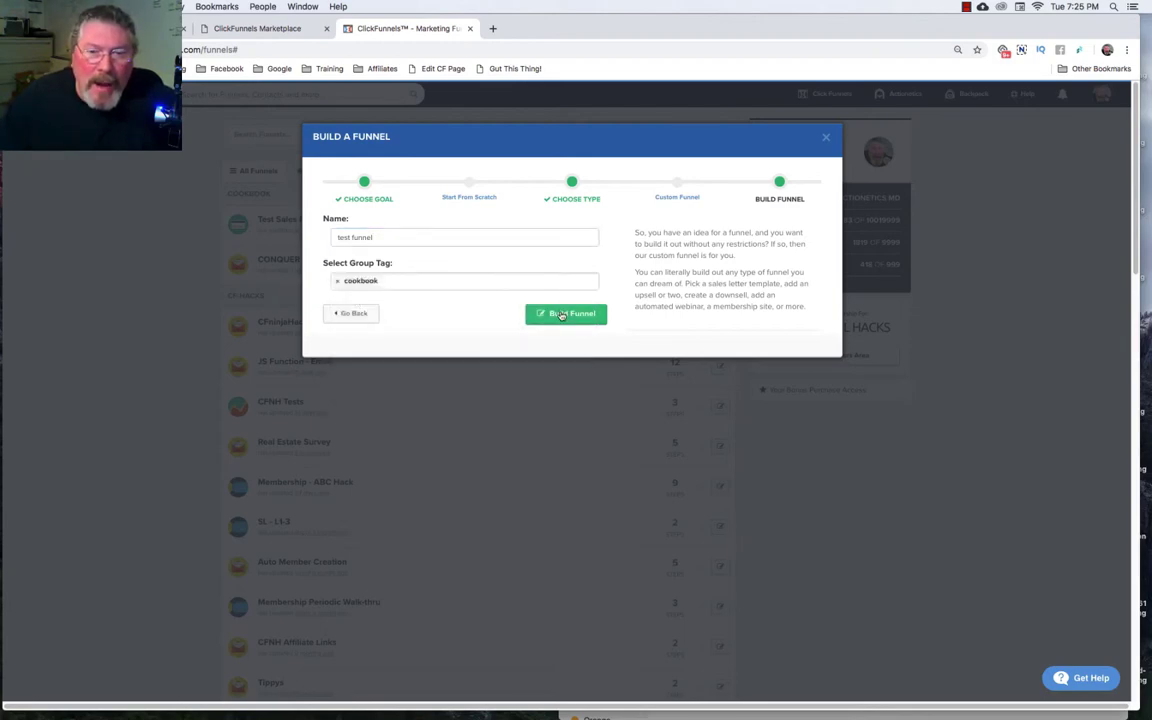
# - Build Test Funnel and switch its Optin step gallery to Order Form templates
pyautogui.click(561, 314)
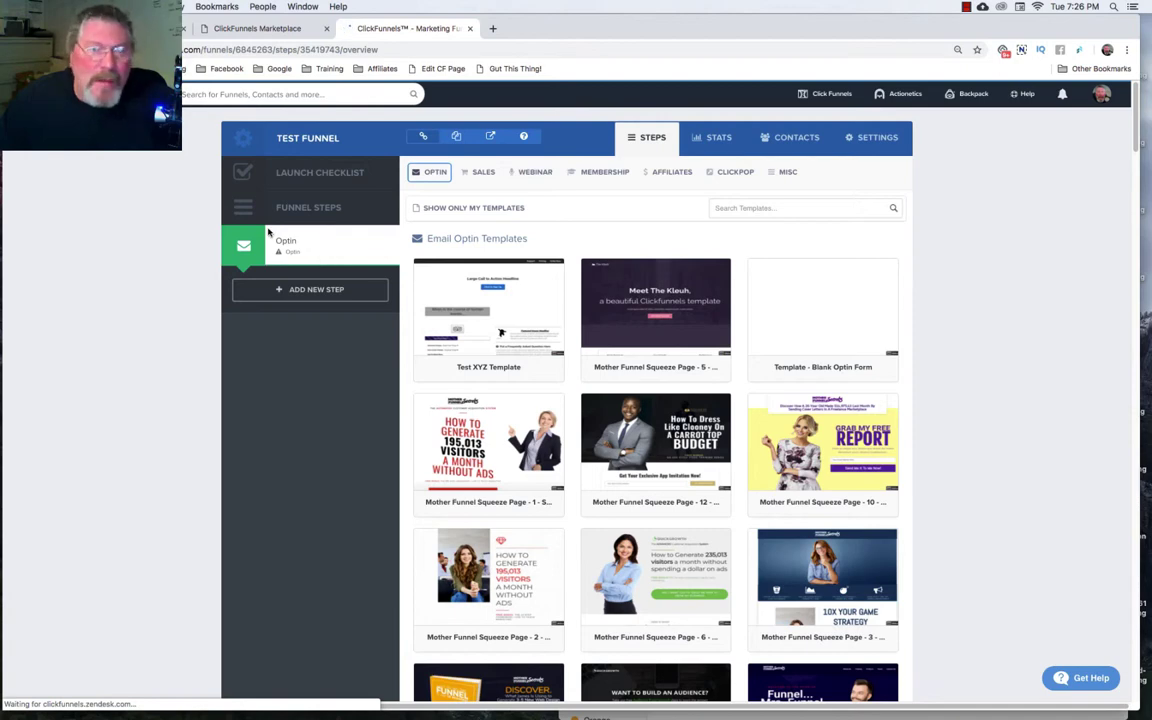
pyautogui.moveTo(820, 340)
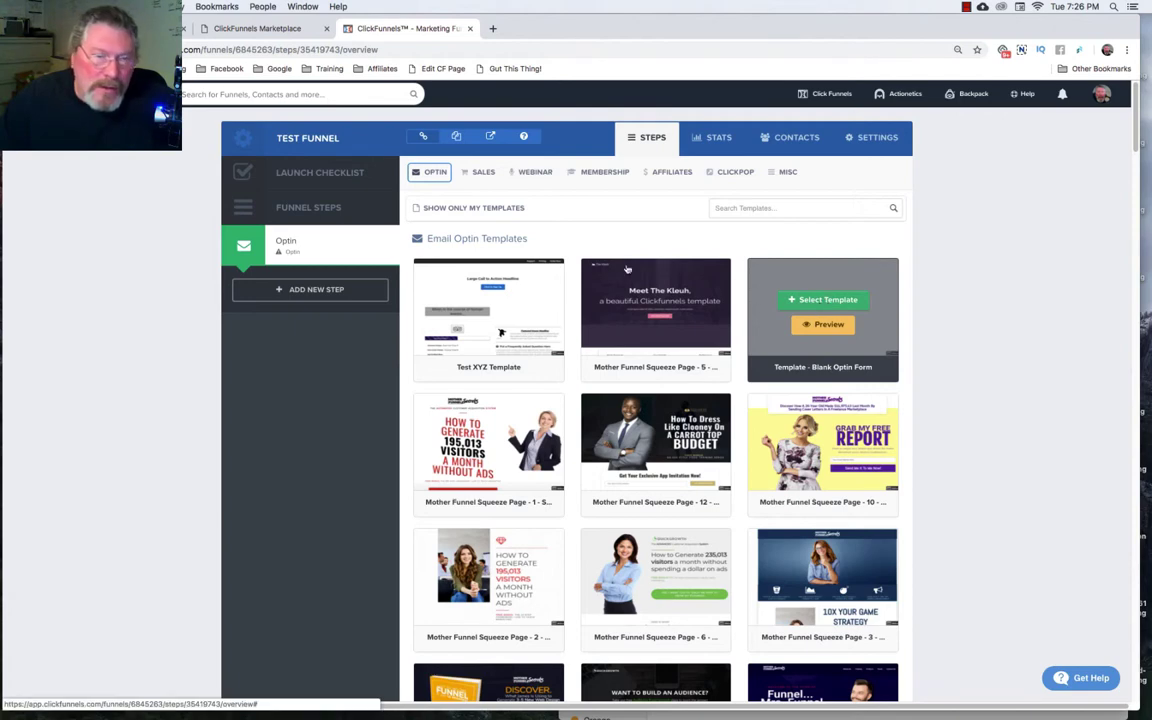
pyautogui.click(428, 174)
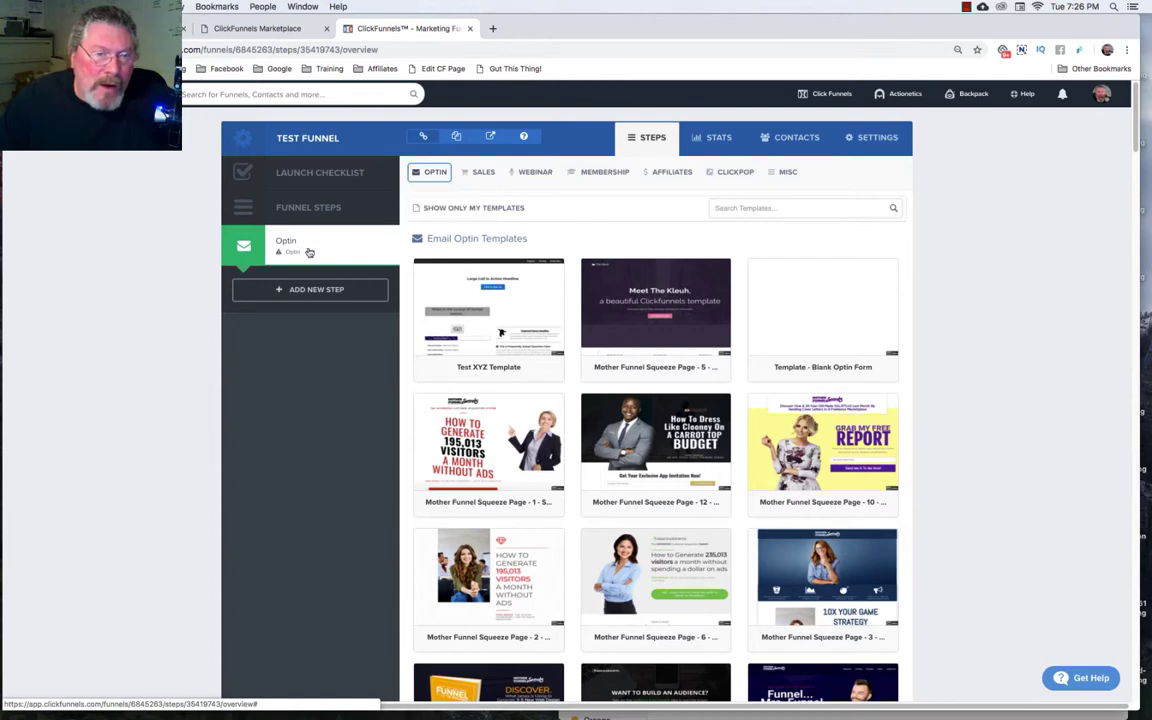
pyautogui.moveTo(490, 174)
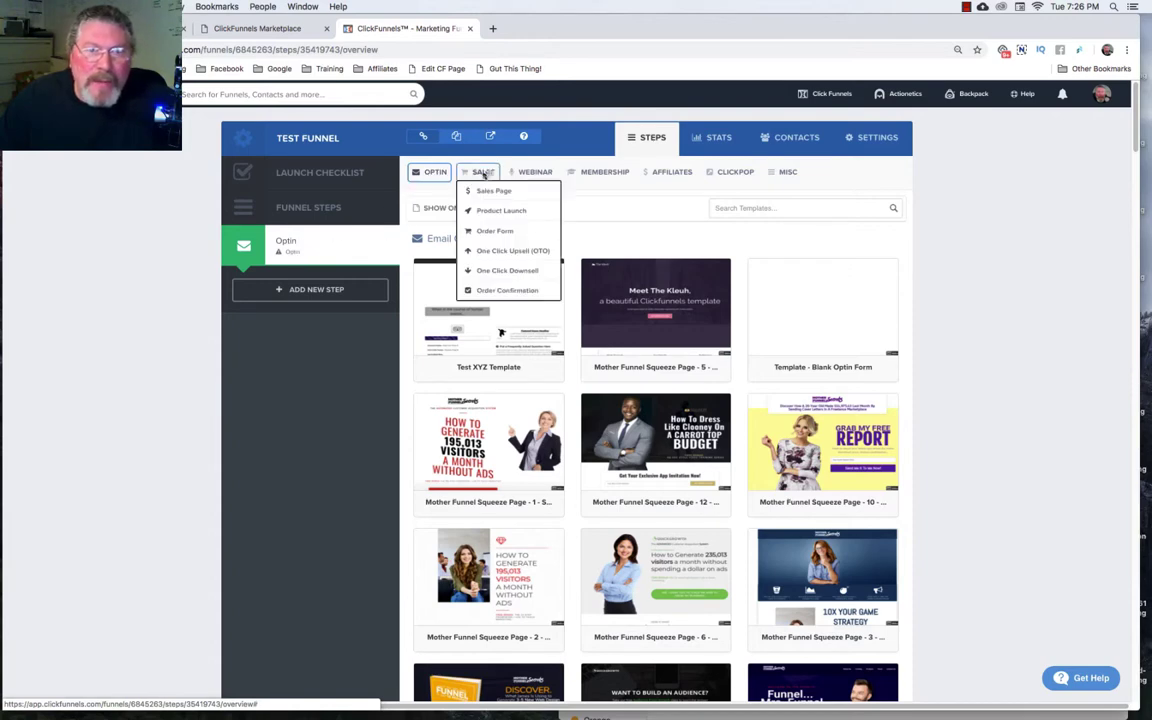
pyautogui.click(495, 232)
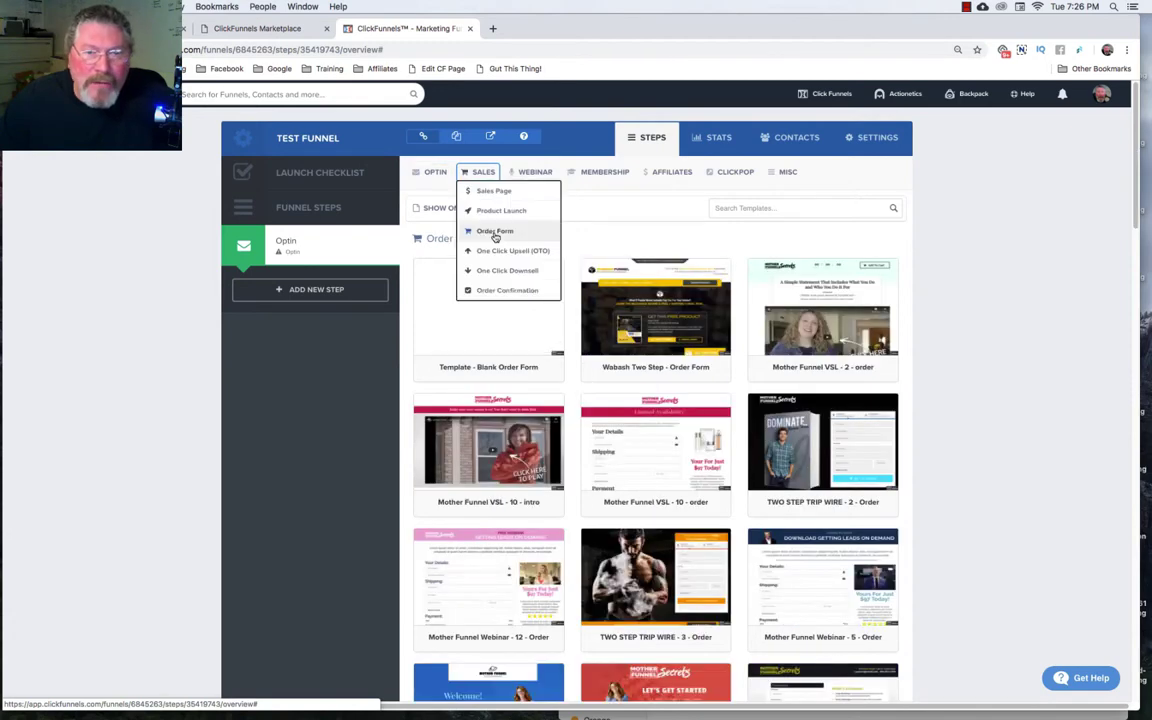
pyautogui.moveTo(485, 304)
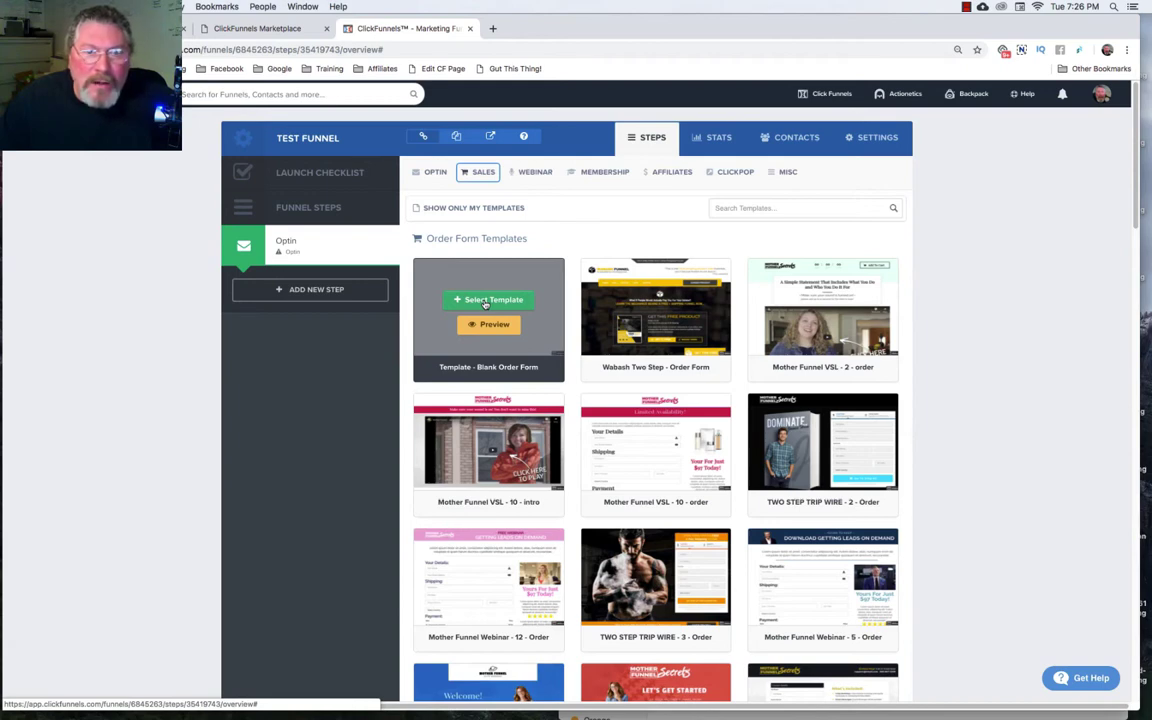
# - Select Template - Blank Order Form for the Test Funnel's Optin step
pyautogui.click(487, 300)
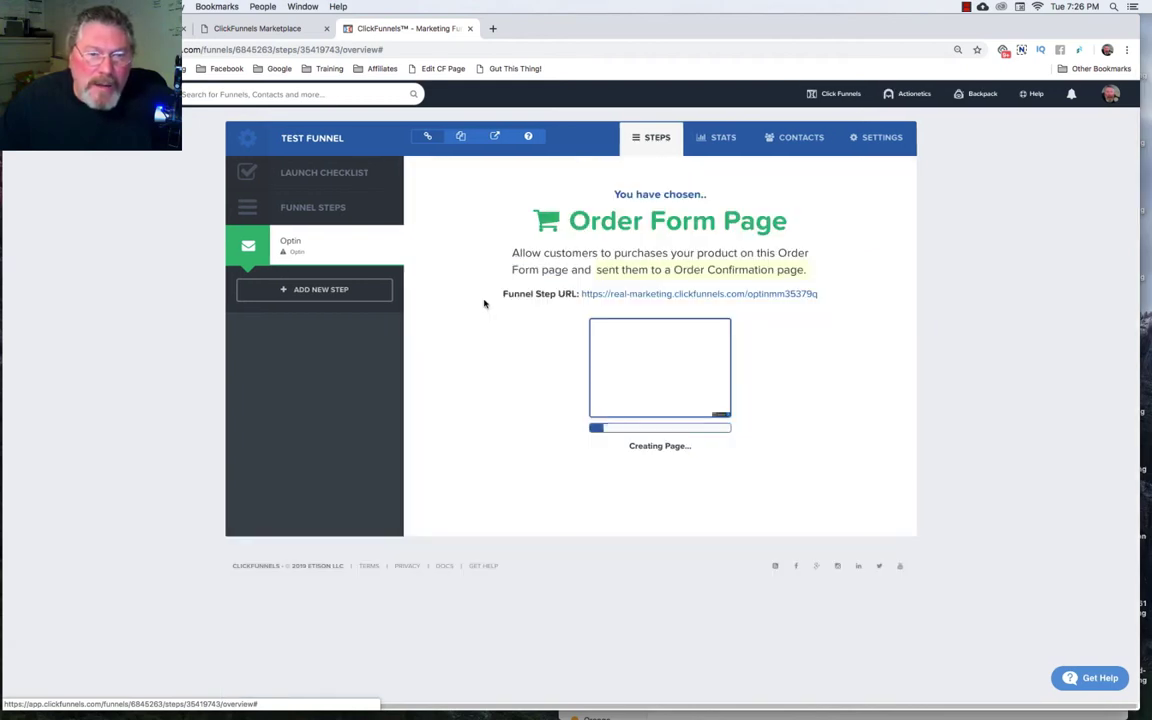